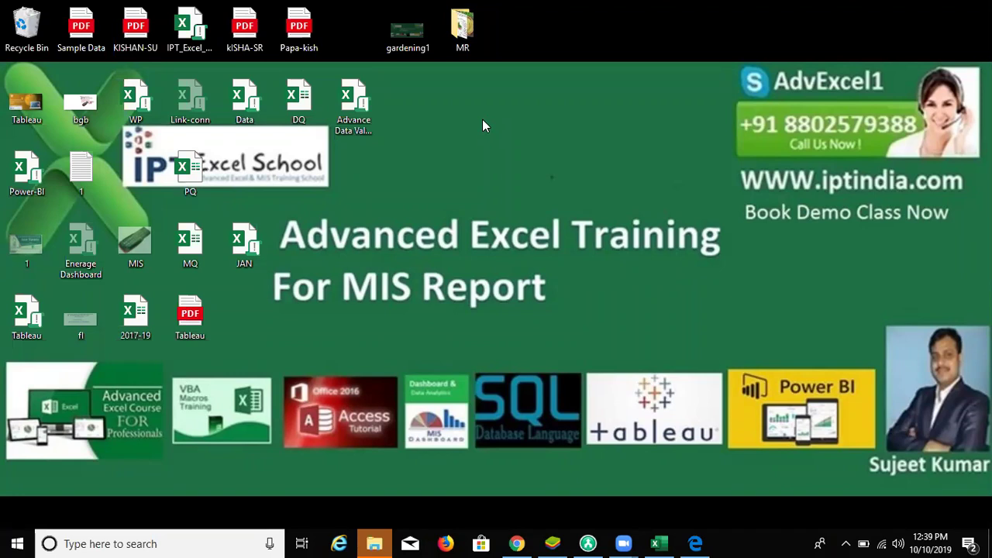
- Launch Access from the Start menu and open EmpData from the Recent list
key(super)
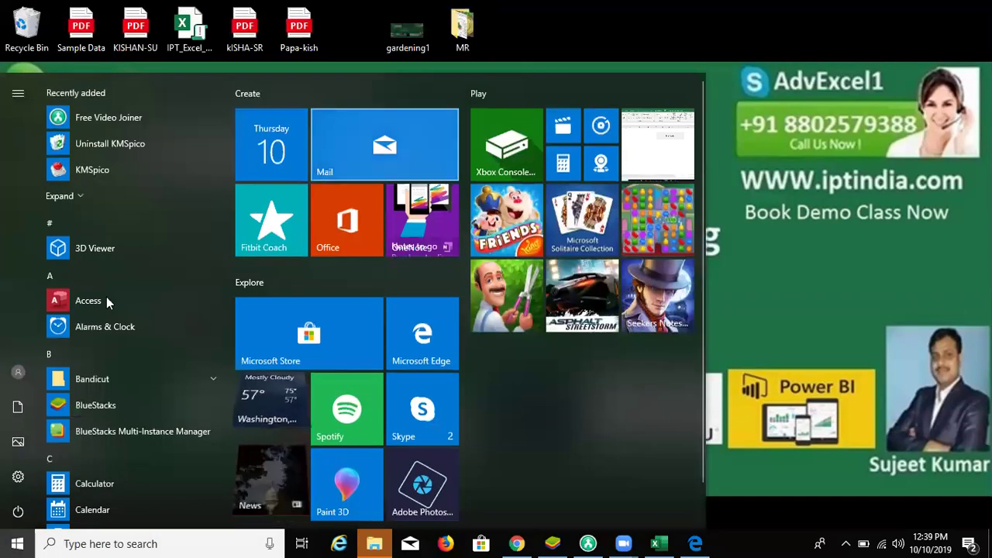
click(98, 300)
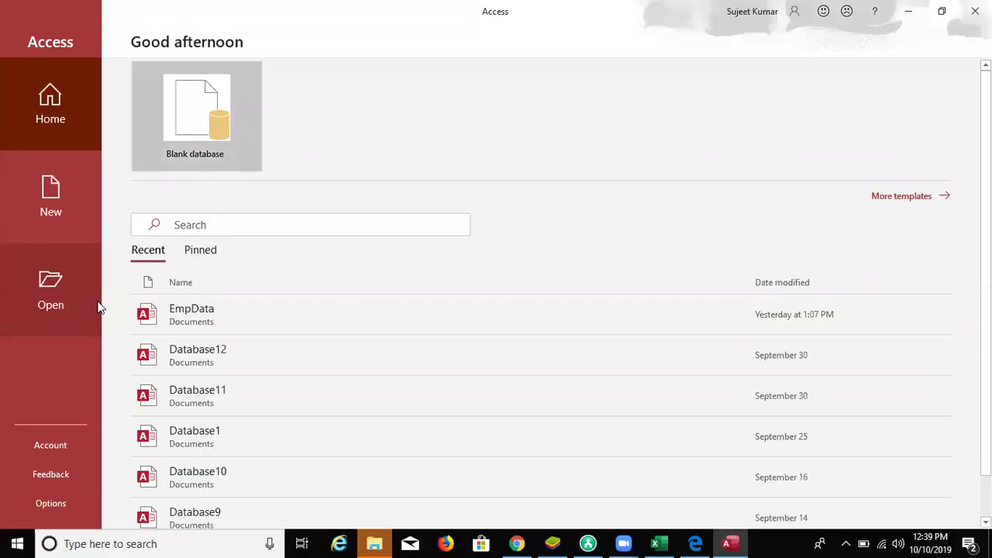
click(258, 308)
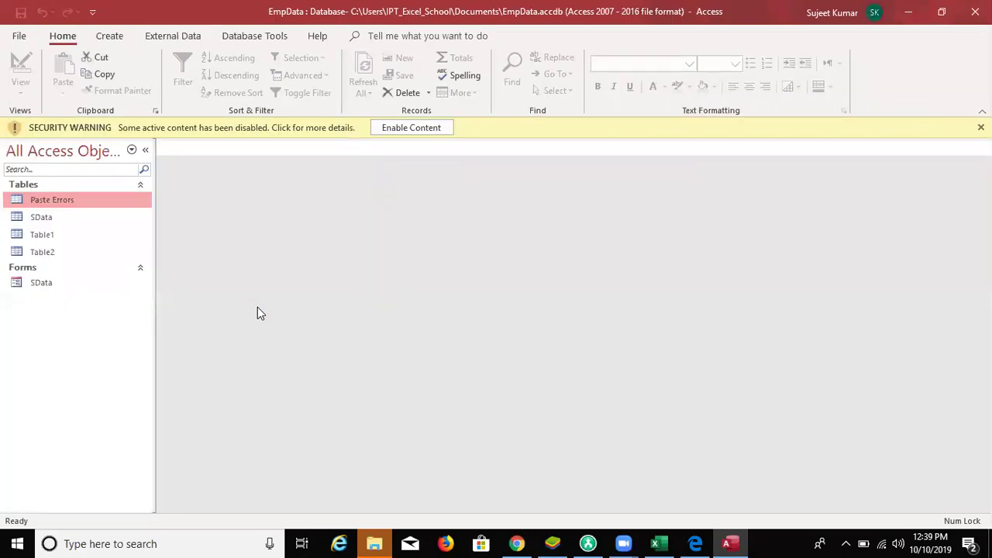
- Enable the database content and create a new blank table
click(384, 127)
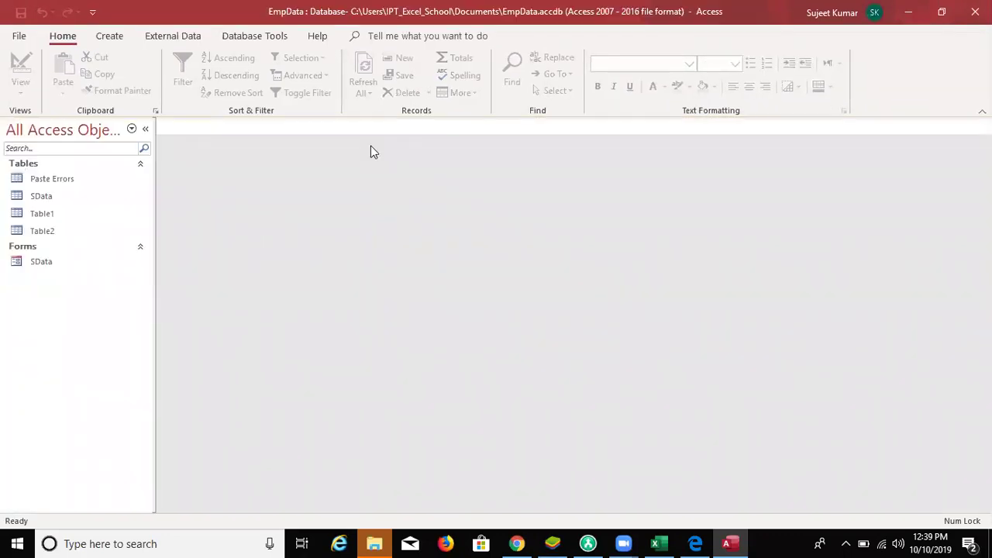
click(113, 37)
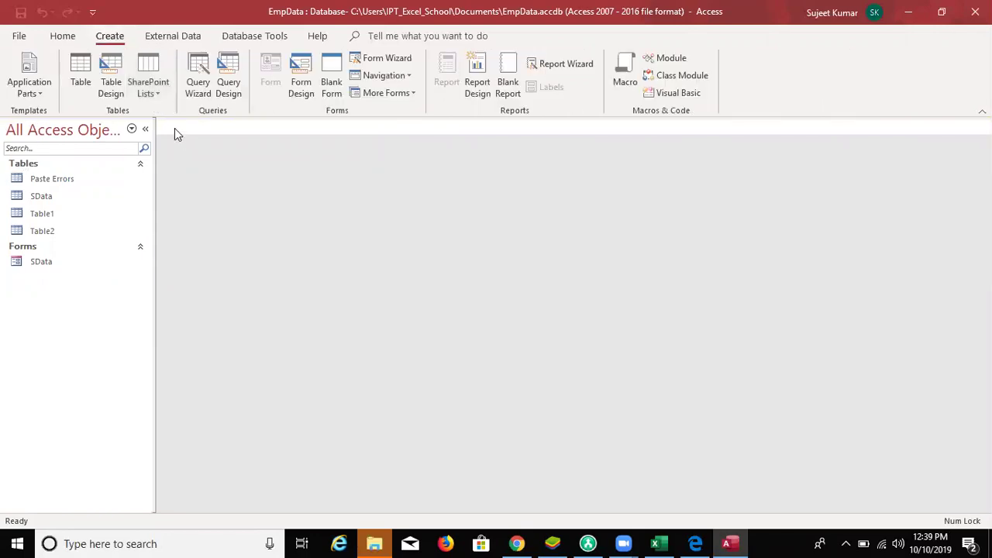
click(83, 75)
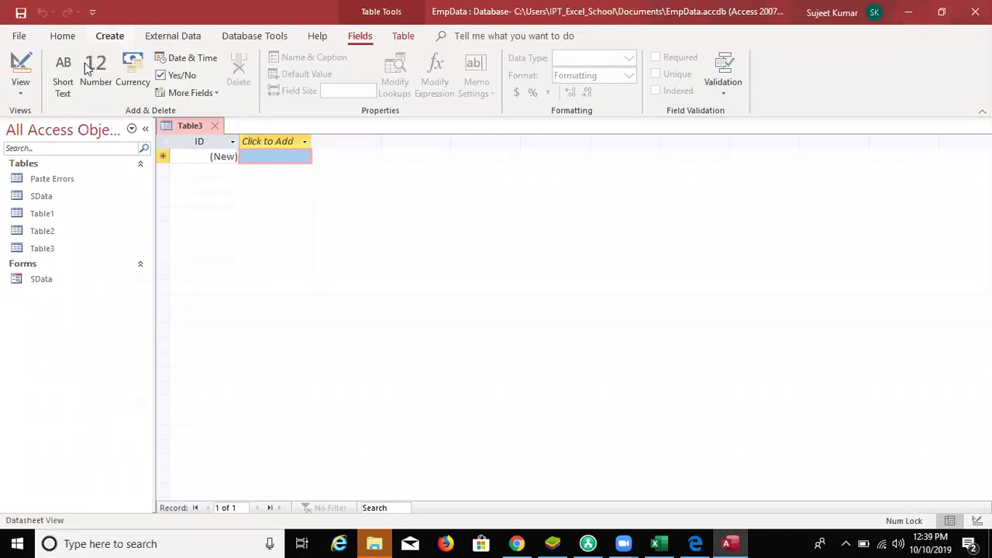
- Add a Short Text field named CName, avoiding the reserved word Name
click(261, 144)
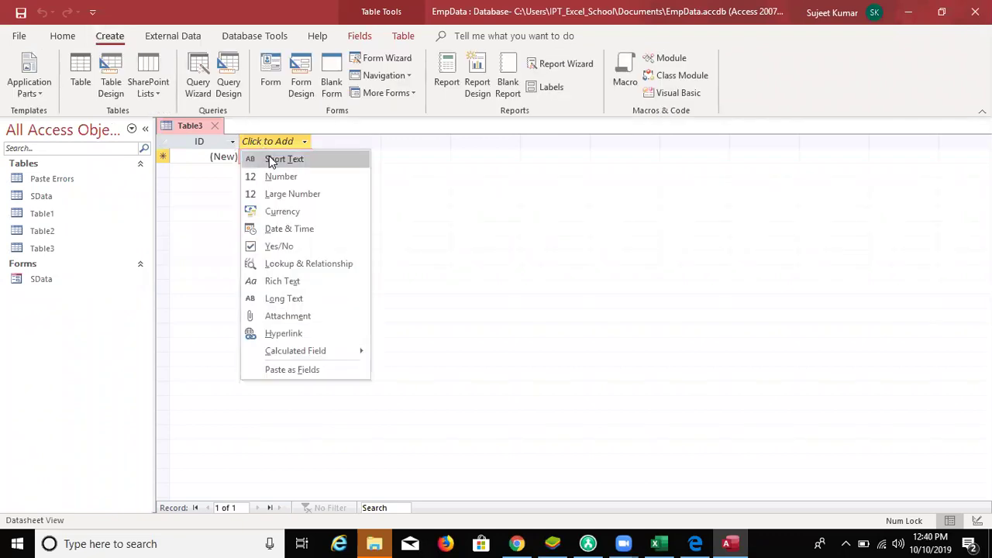
click(270, 158)
text(Name)
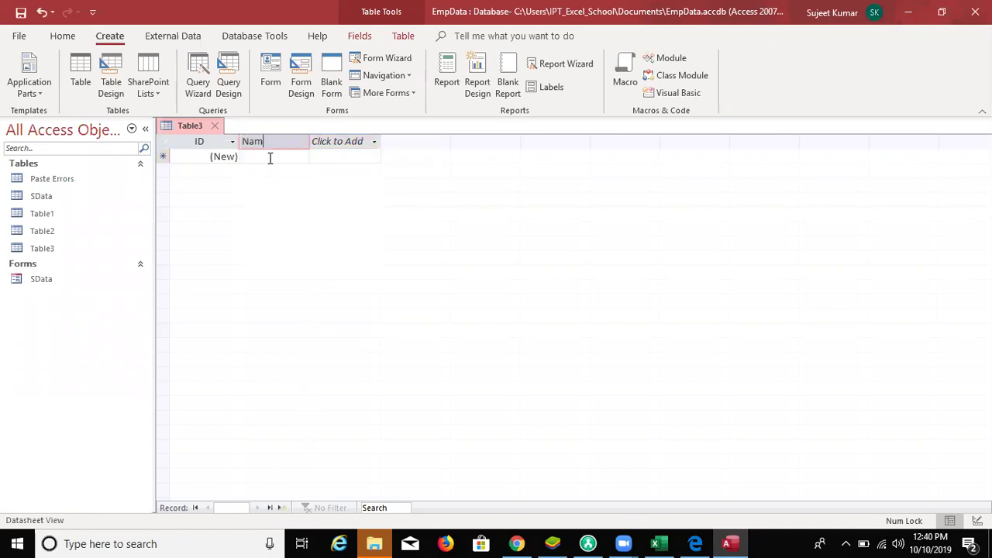
click(442, 315)
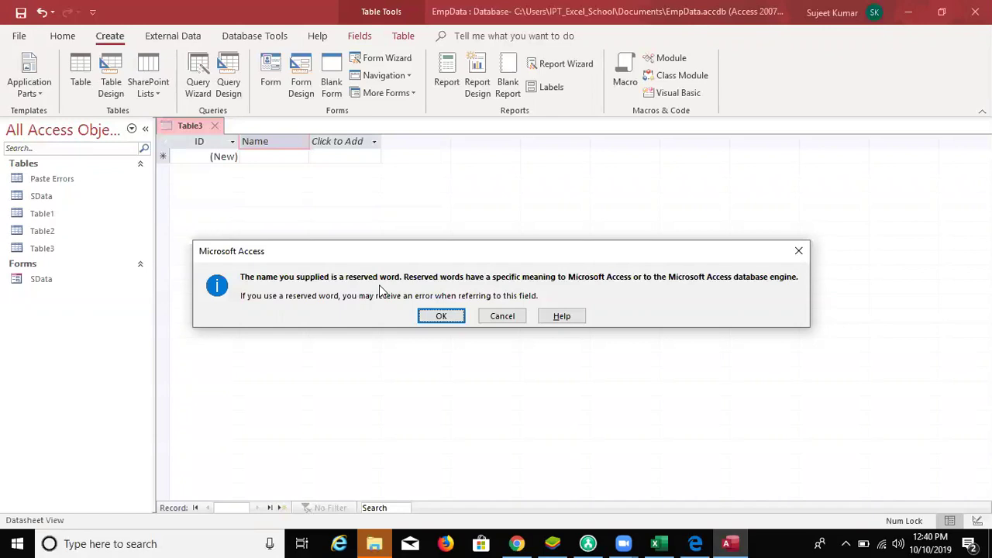
click(502, 316)
click(442, 322)
key(Escape)
key(Home)
text(C)
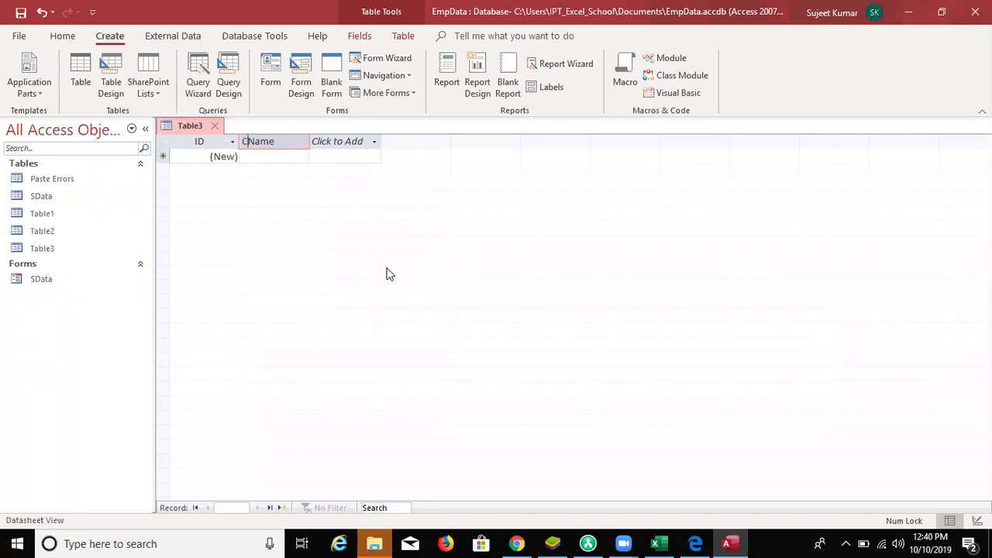
- Add Short Text fields named Mobile and City
click(374, 141)
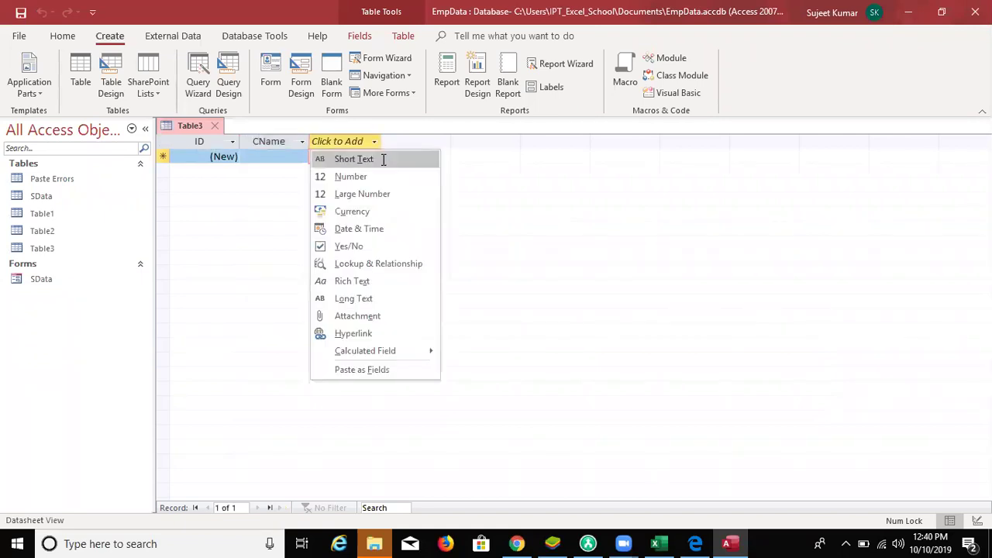
click(383, 157)
text(Mobile)
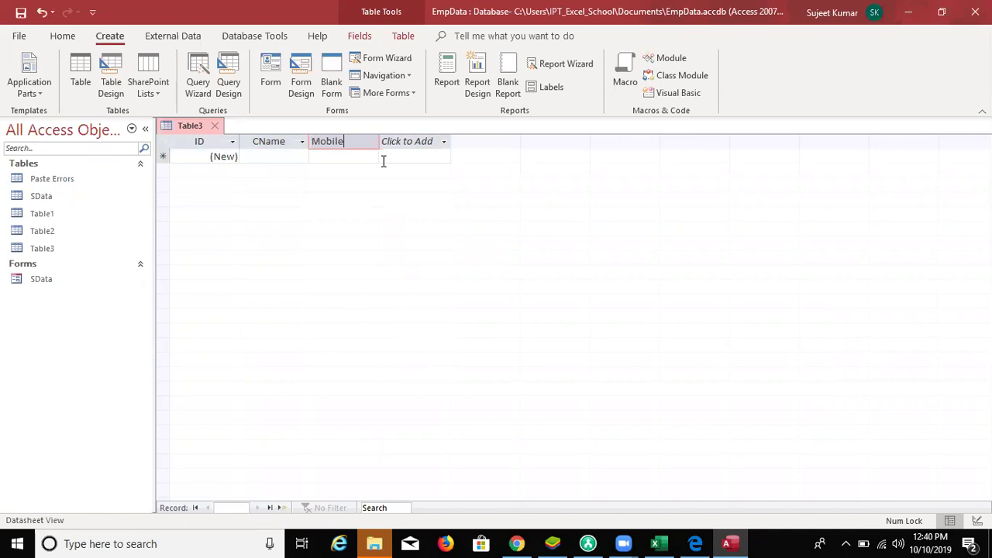
key(Return)
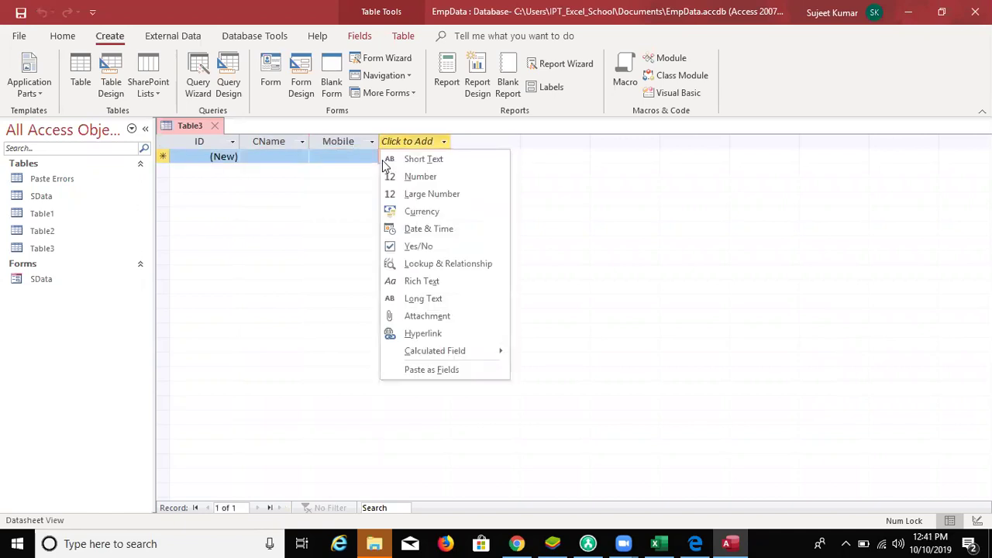
click(404, 160)
text(City)
key(Return)
- Add a Number field named Amt
key(Escape)
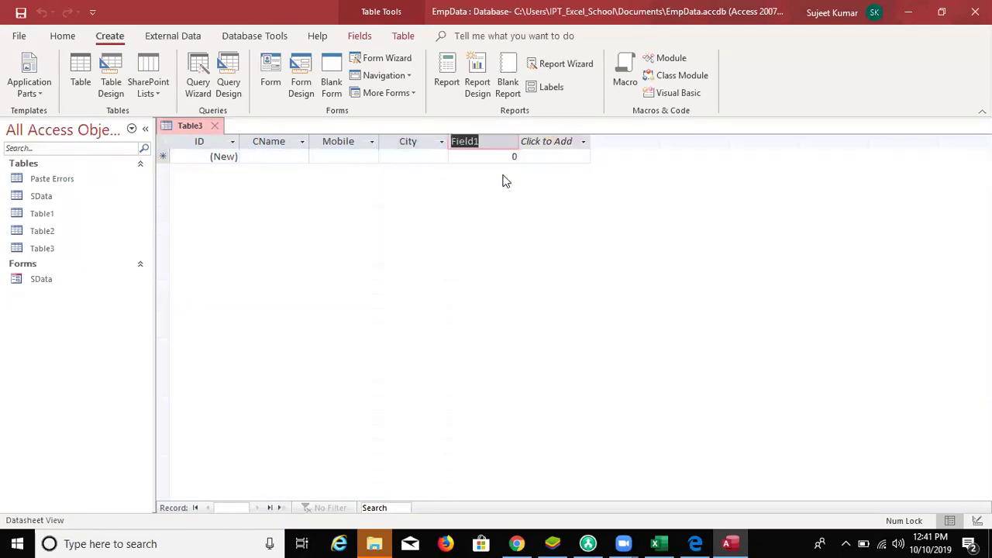
text(Amt)
key(Return)
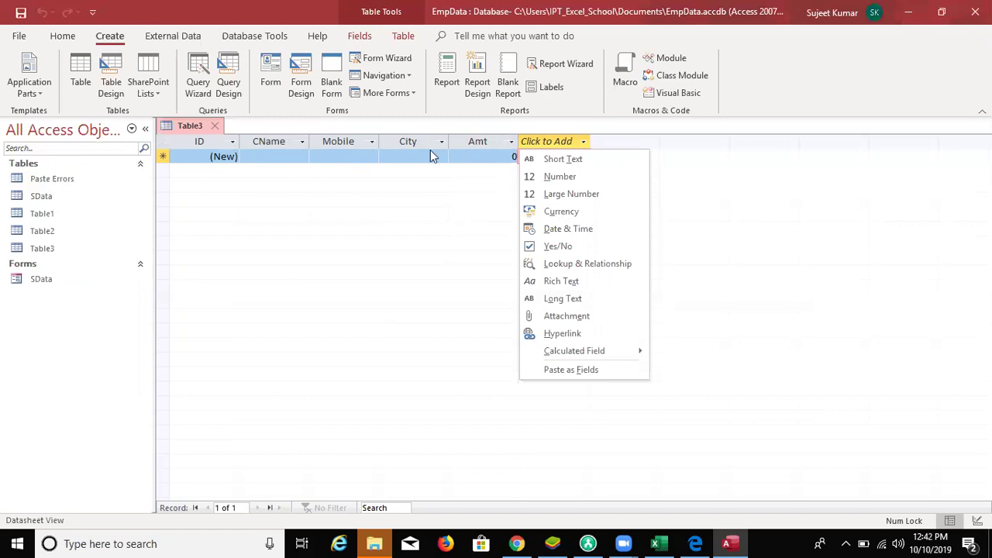
key(Escape)
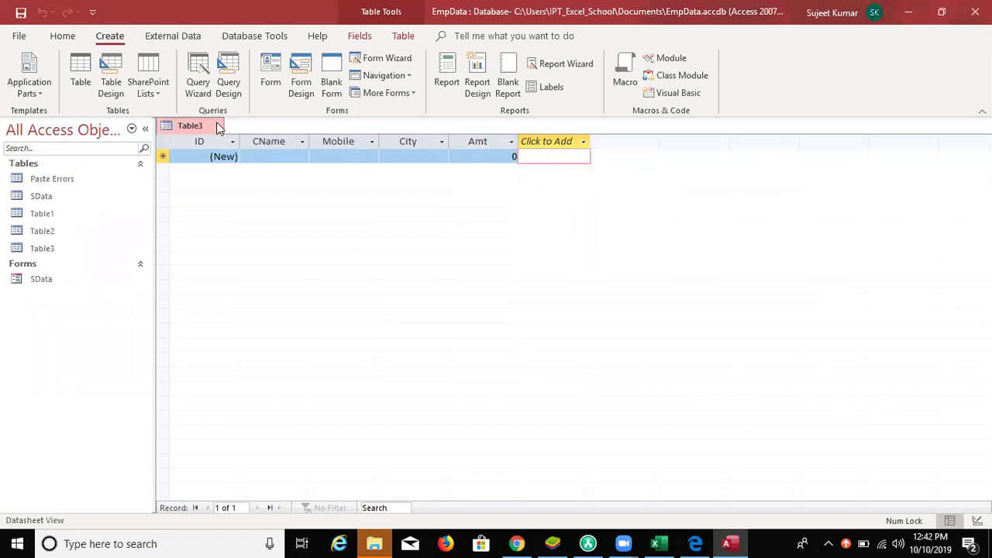
- Close the Table3 tab to bring up the save-design prompt
click(216, 127)
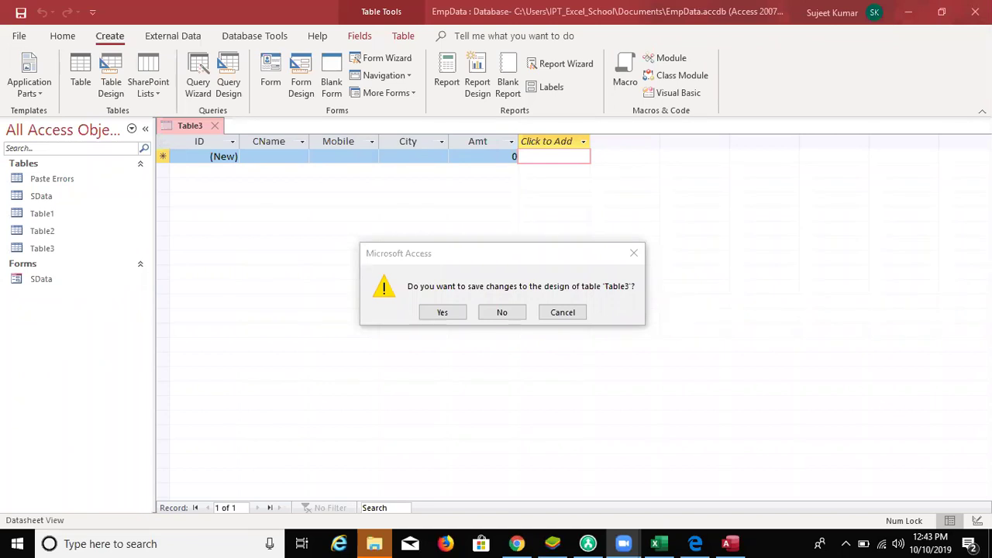
- Confirm saving Table3's design and name the table Data
click(524, 298)
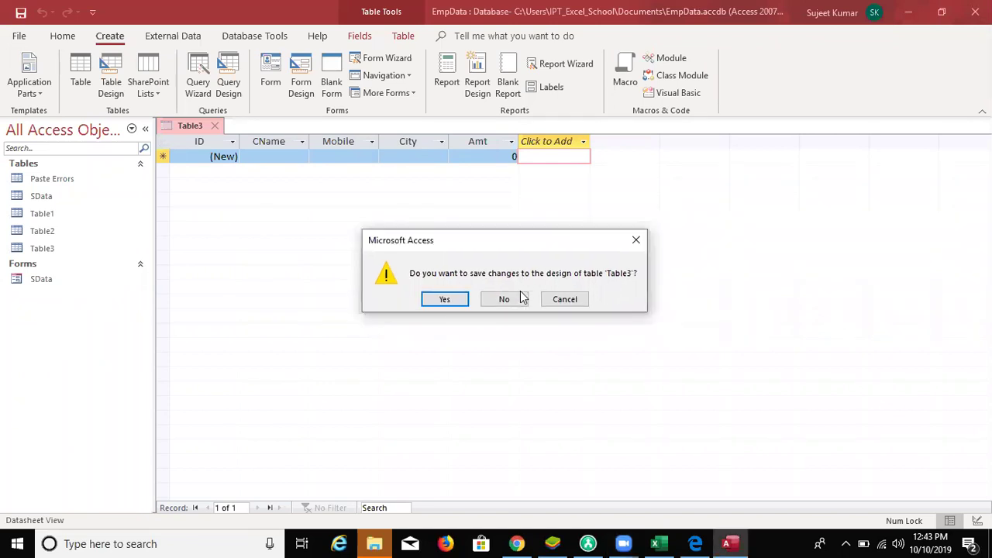
click(463, 302)
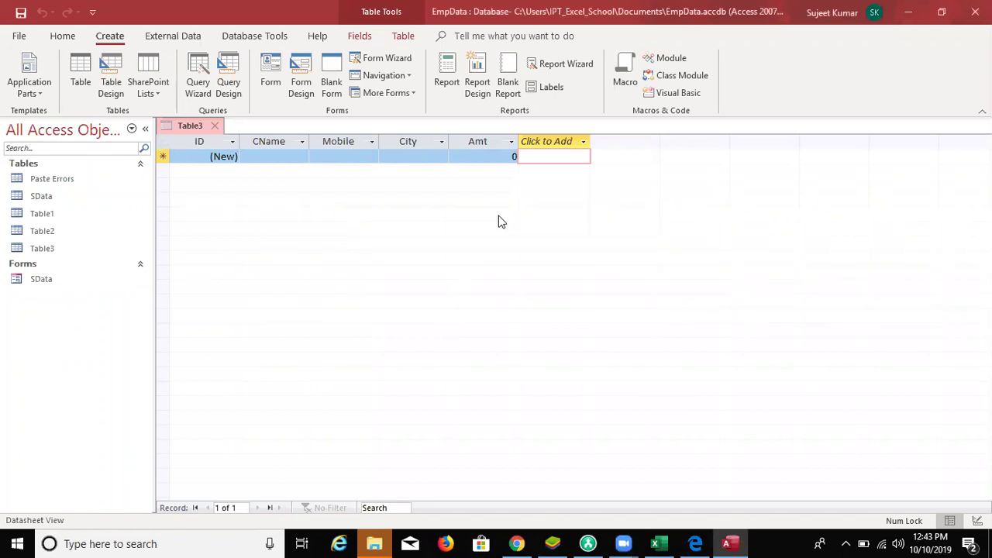
key(ctrl+s)
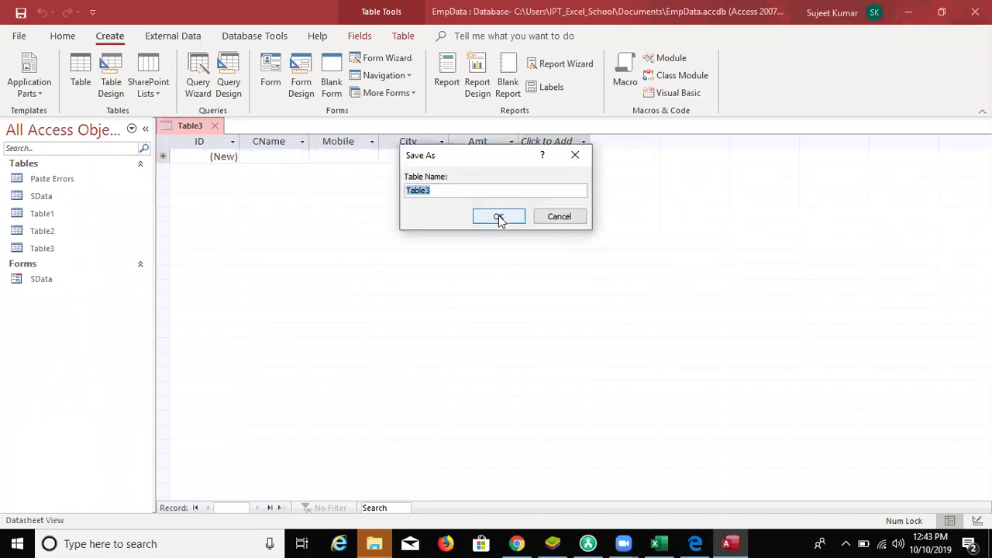
text(Data)
click(479, 217)
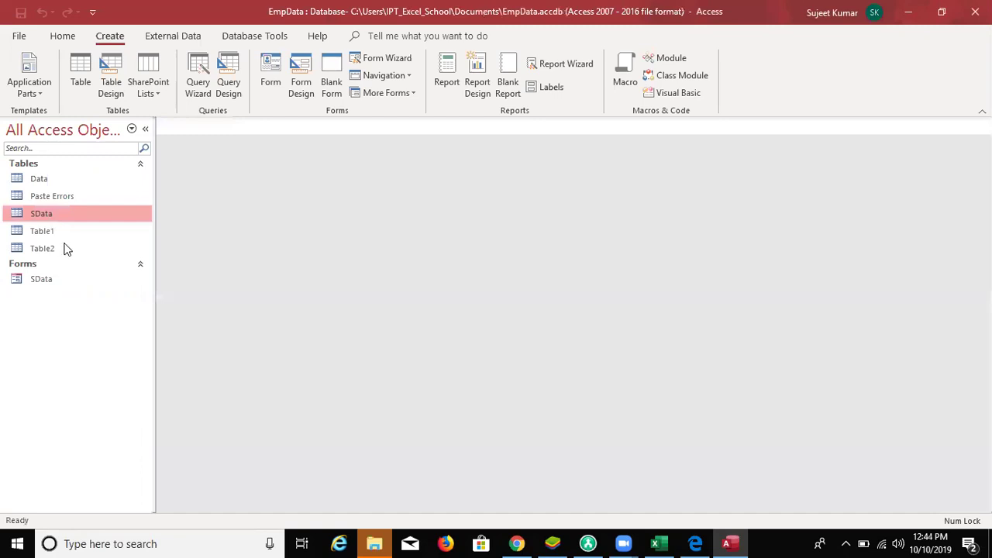
right_click(50, 217)
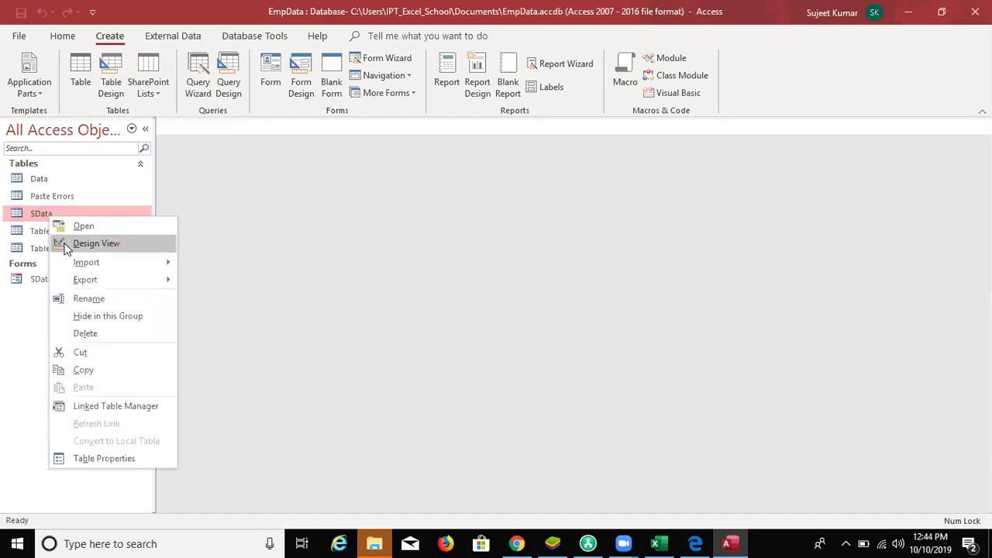
- Open SData in Design View and step through Emp_Name, HRA and the calculated fields down to Salary
click(65, 247)
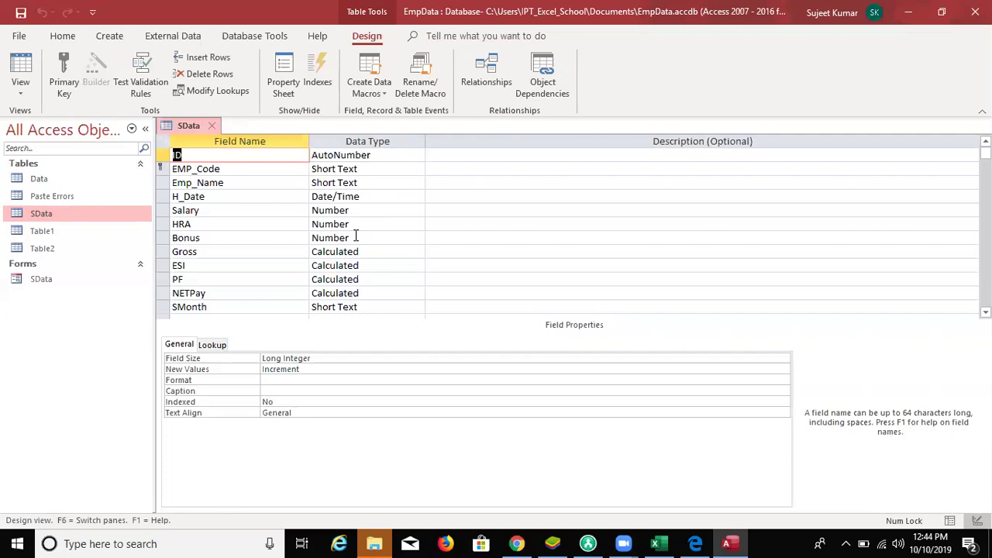
click(231, 184)
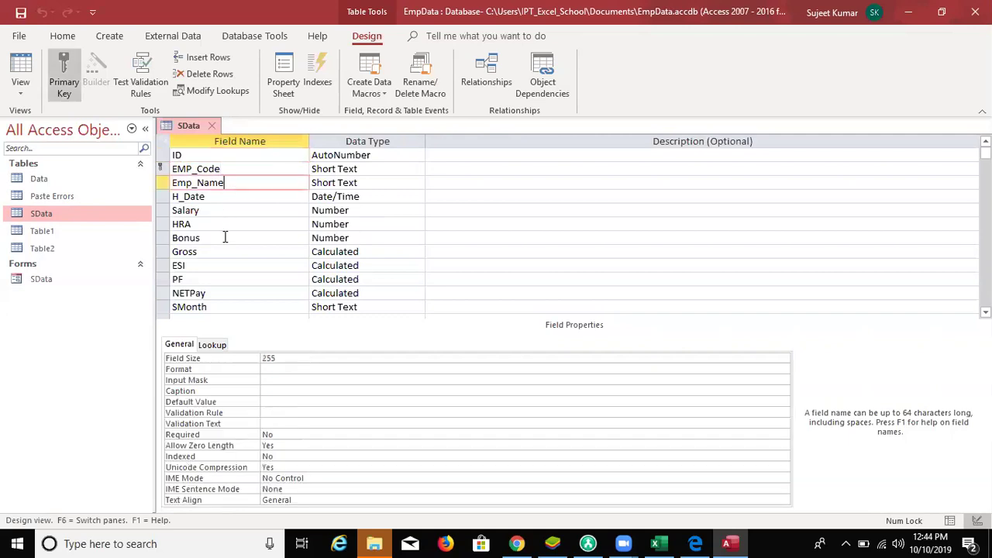
click(224, 226)
key(Down)
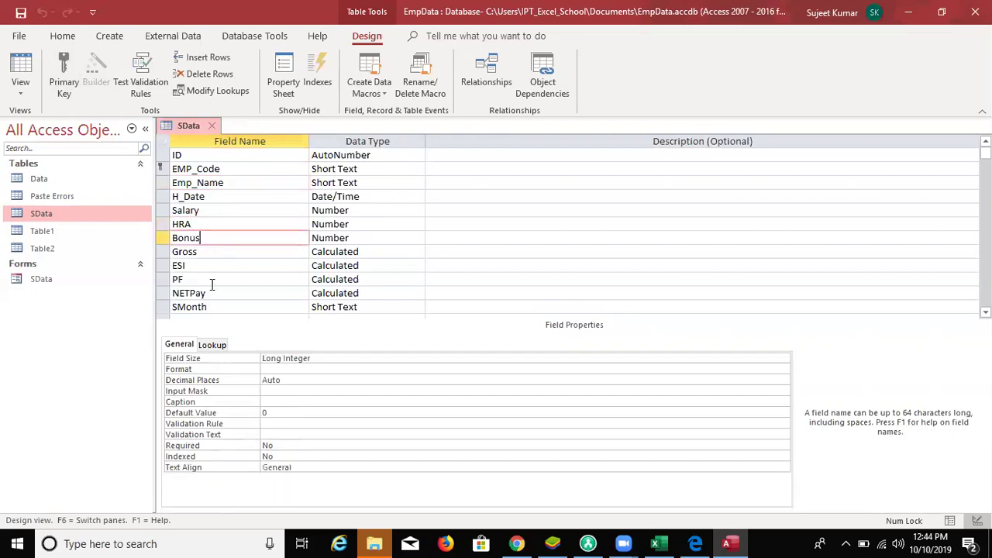
key(Down)
key(Down)
key(Down)
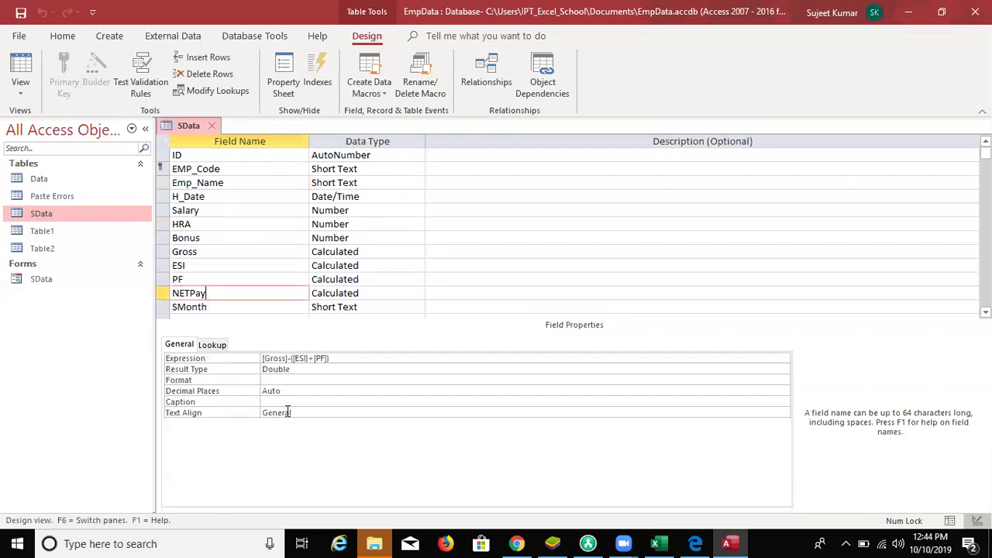
key(Down)
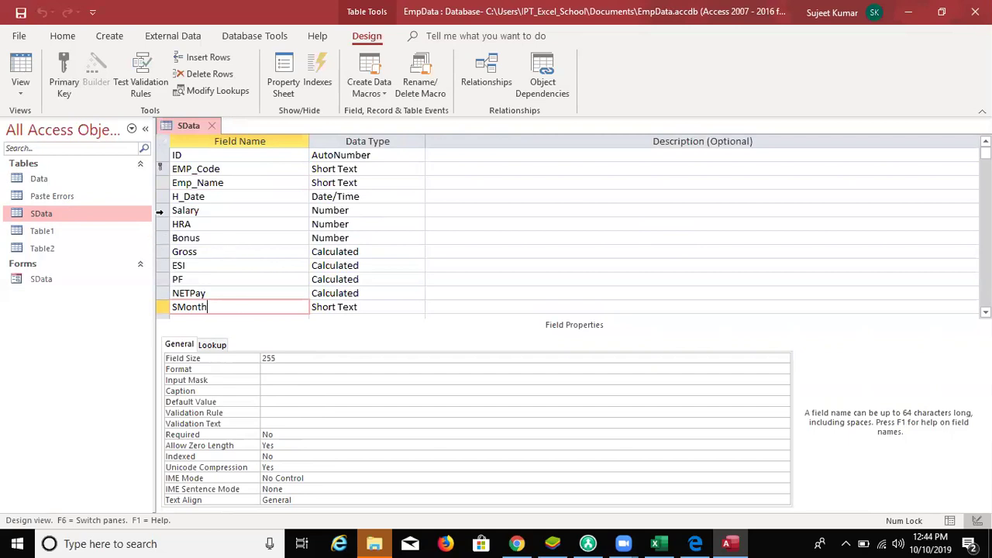
click(159, 211)
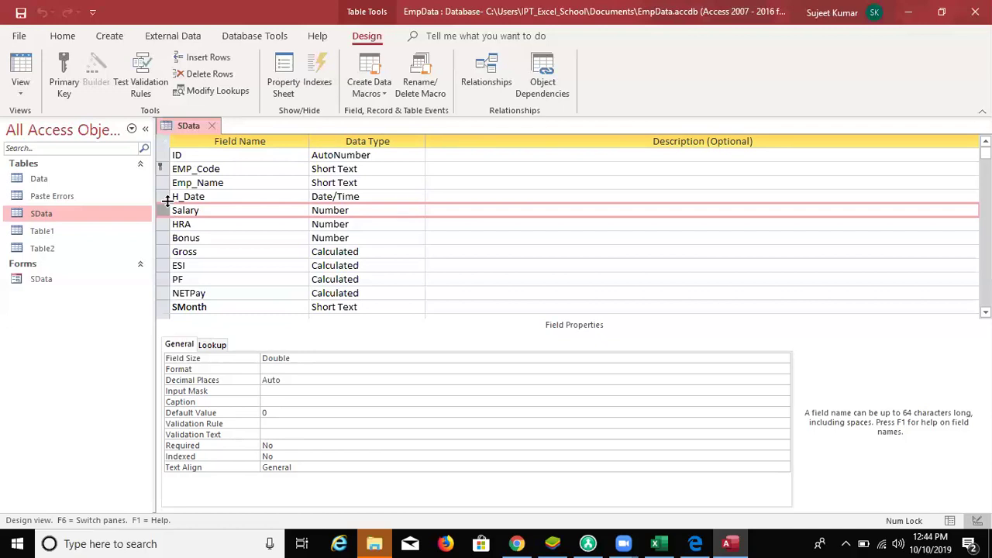
- Insert a new Short Text field above Salary and name it Depamet
right_click(160, 216)
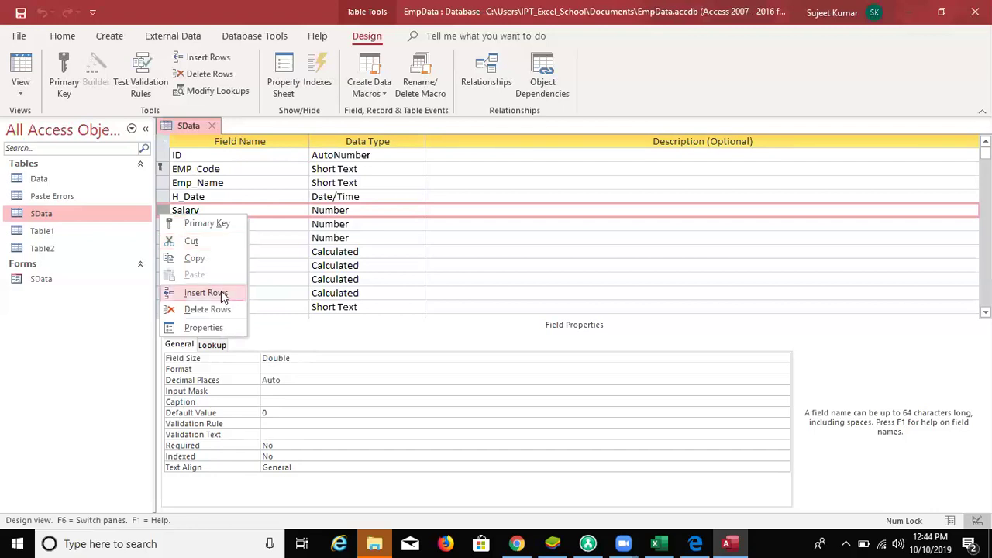
click(223, 293)
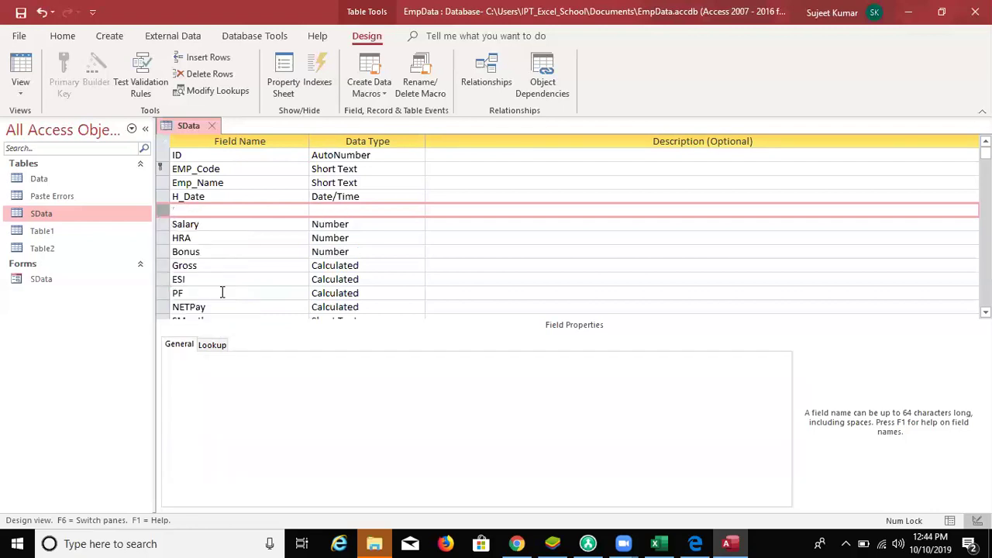
click(207, 213)
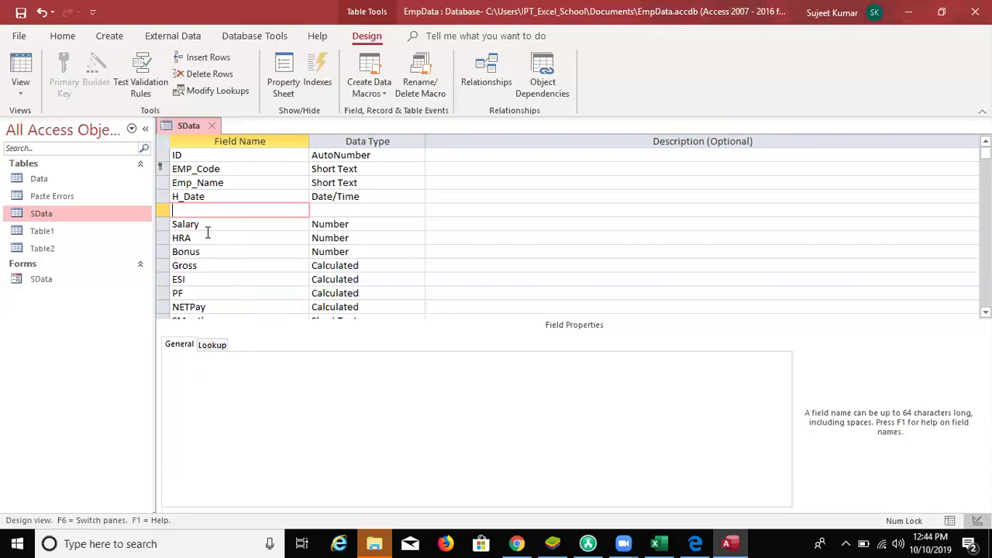
text(Dep)
key(Tab)
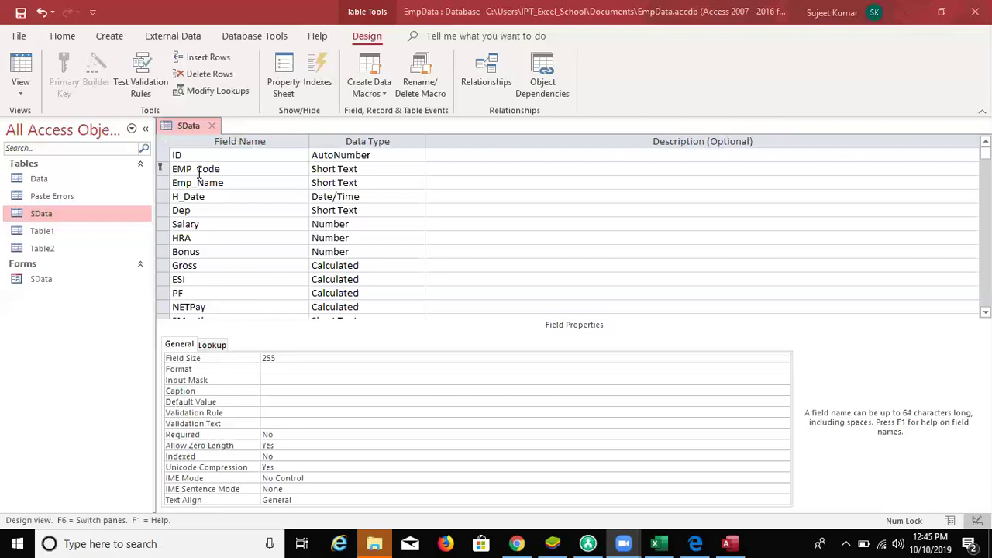
click(234, 211)
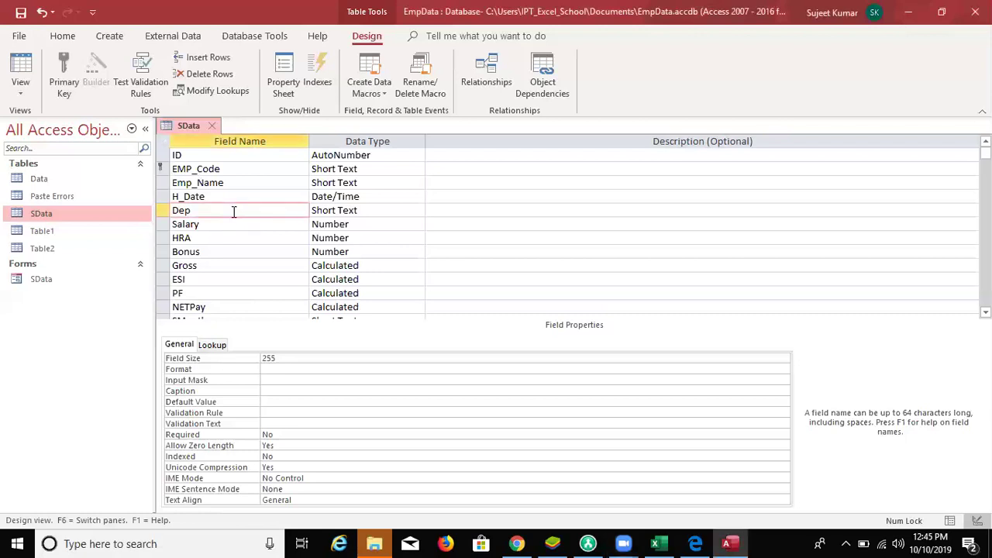
text(a)
text(mrn)
key(BackSpace)
key(BackSpace)
text(et)
- Choose Lookup Wizard as Depamet's data type
key(Tab)
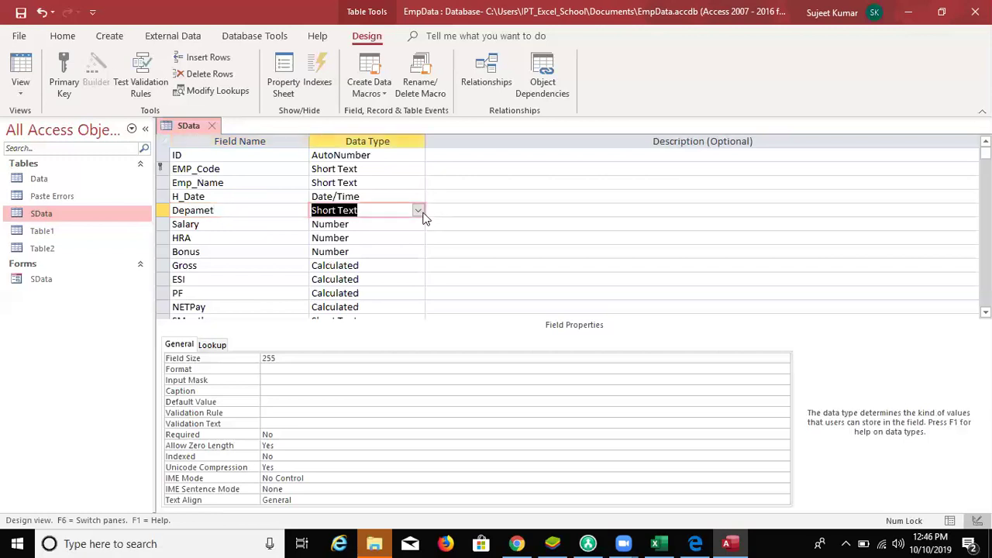
click(418, 211)
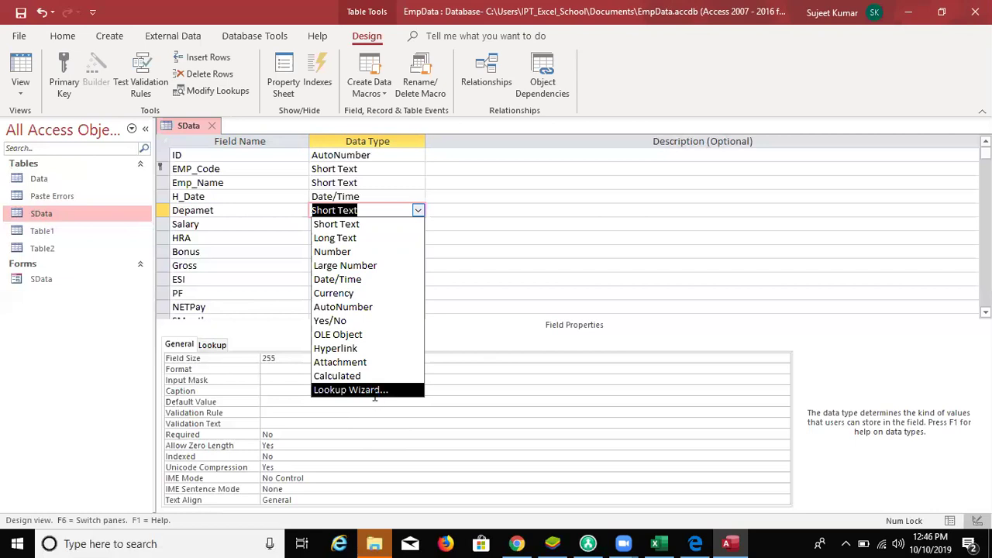
click(375, 395)
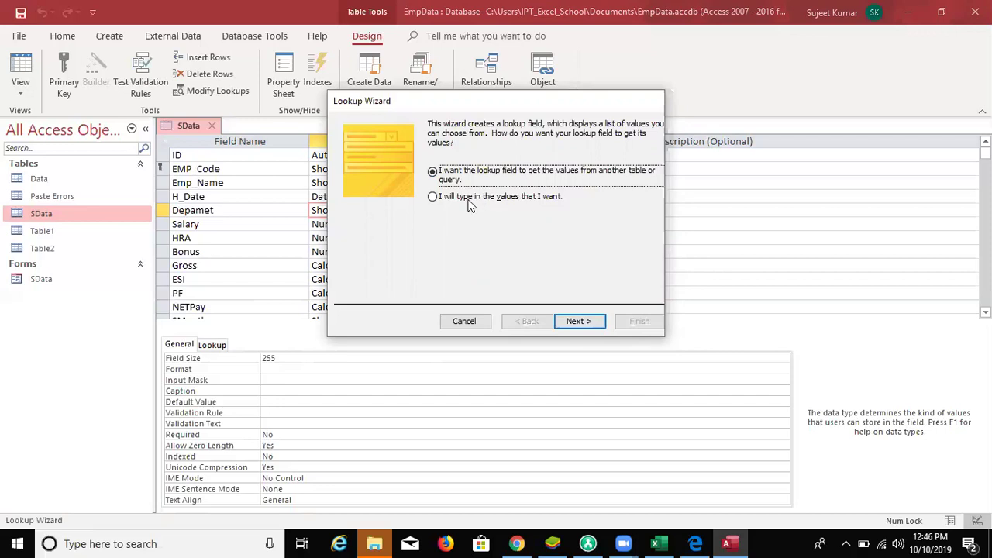
- Choose to type in the lookup values and enter HR in Col1
key(Down)
key(Up)
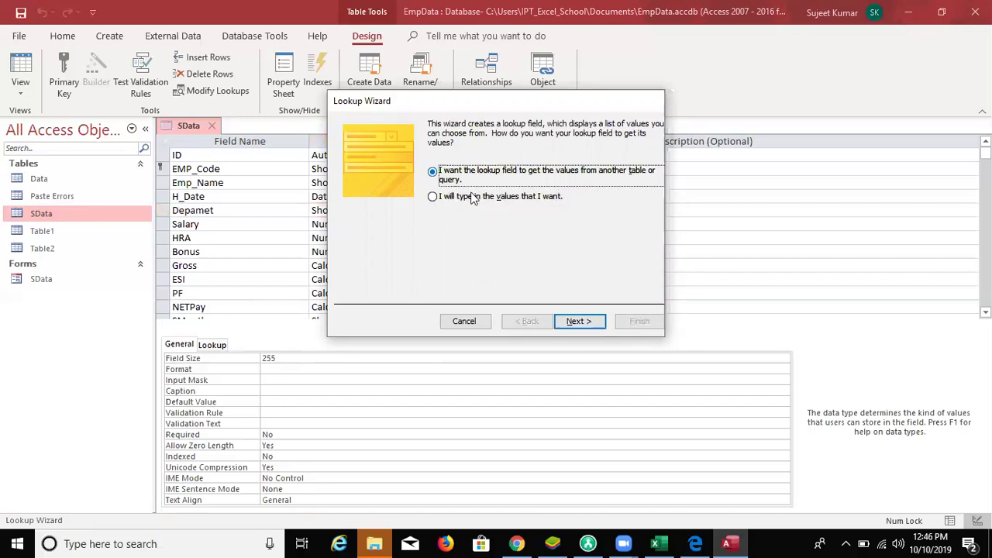
key(Down)
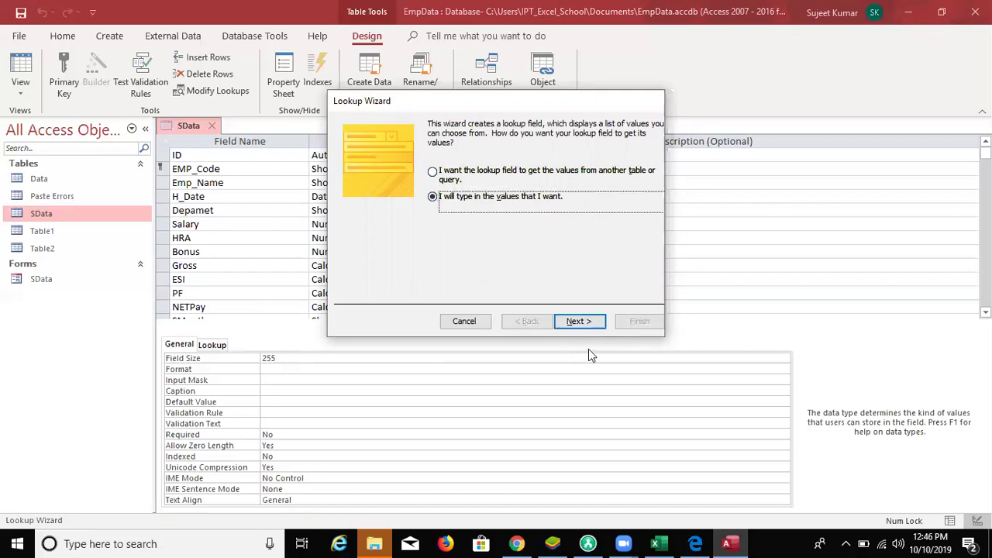
click(574, 324)
click(396, 208)
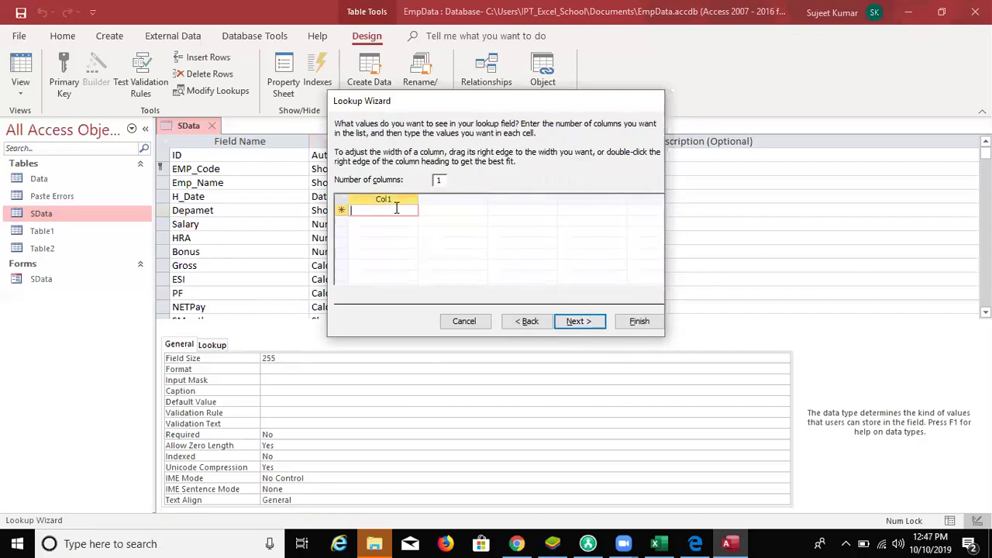
text(HR)
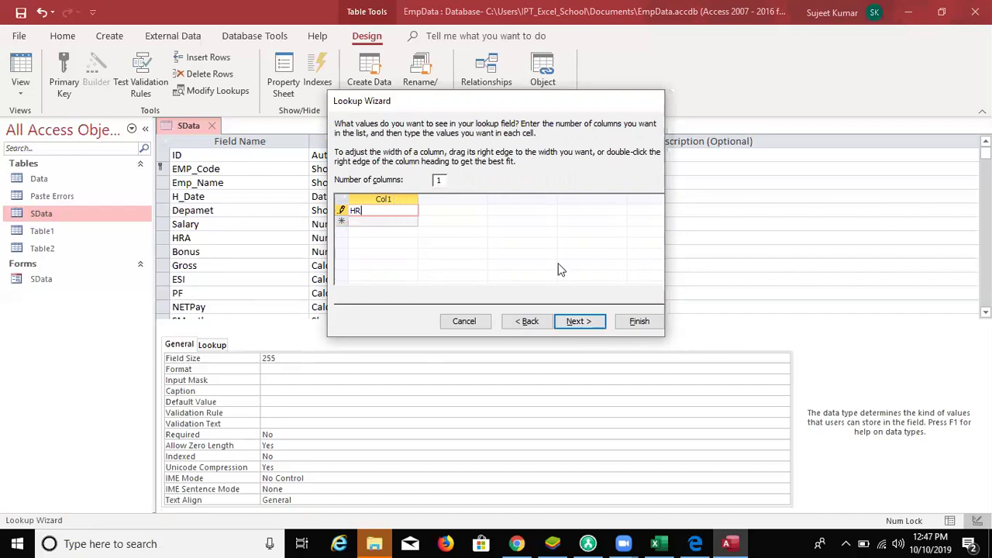
- Add Sales, IT, Admin and R&D below HR in the lookup list
click(578, 320)
click(527, 323)
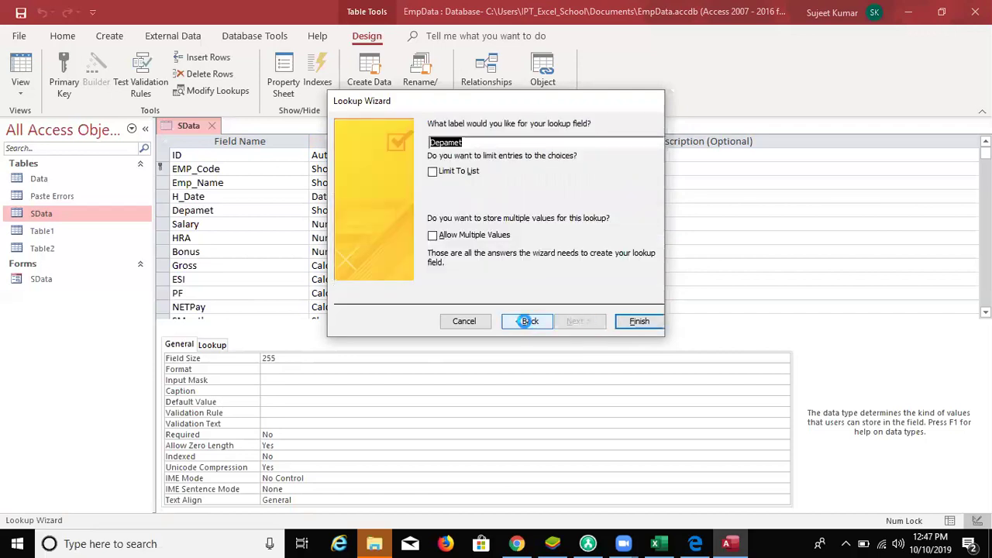
click(397, 210)
key(Return)
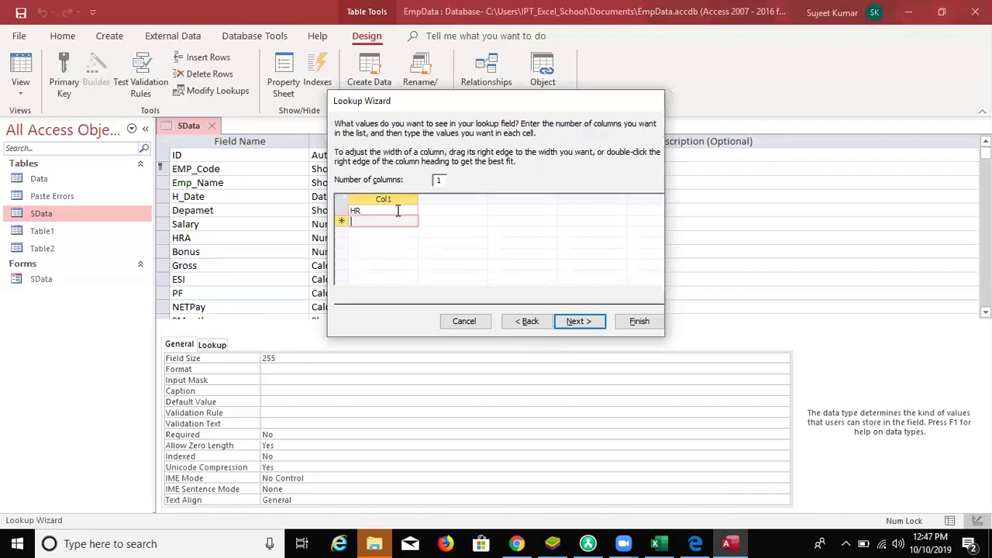
text(Sales)
key(Return)
text(IT)
key(Return)
text(Admin)
key(Return)
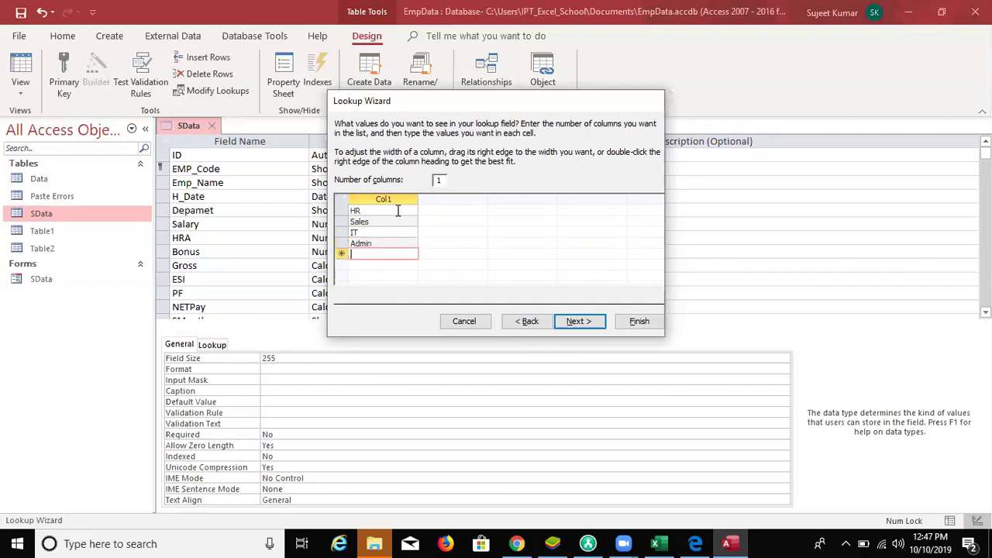
text(R&D)
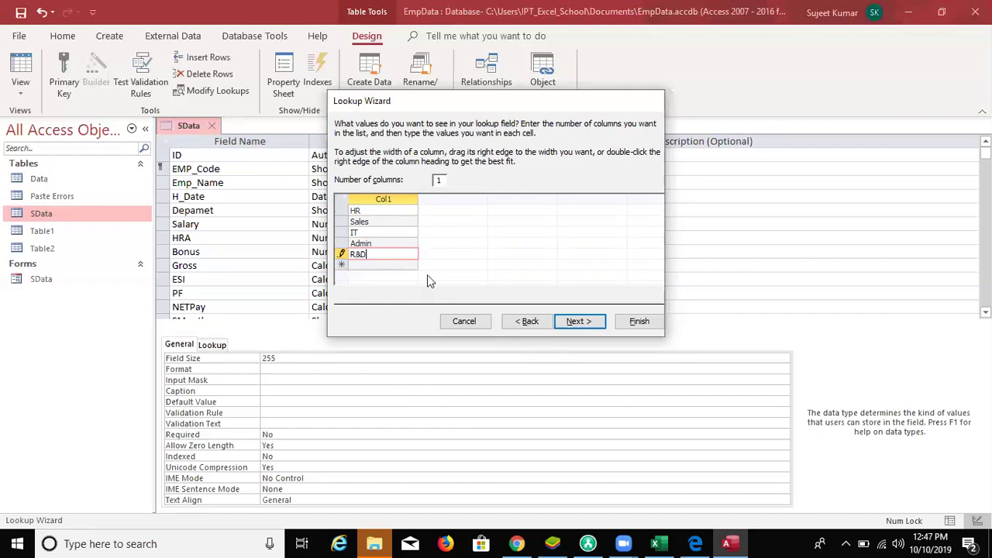
- Finish the Lookup Wizard and close the SData table design
click(577, 324)
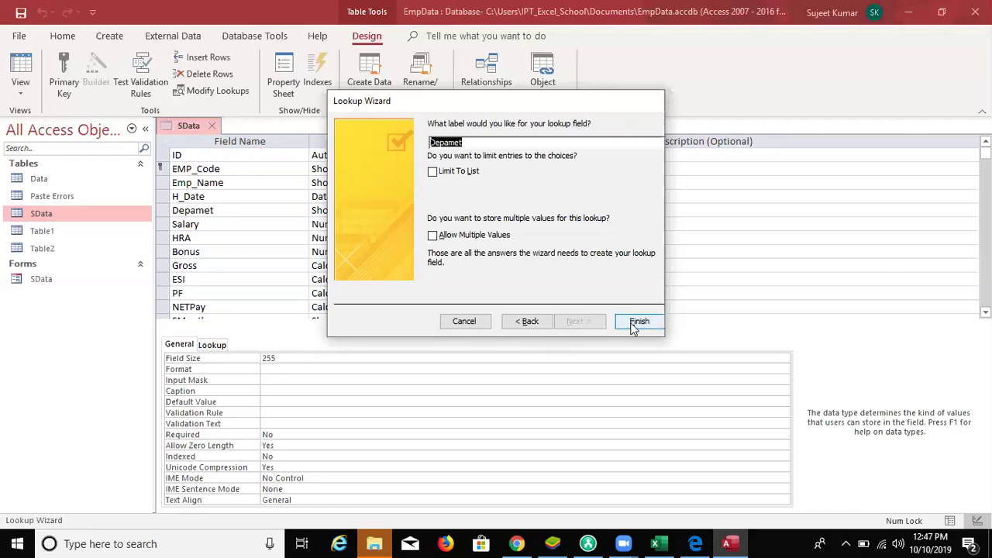
click(632, 326)
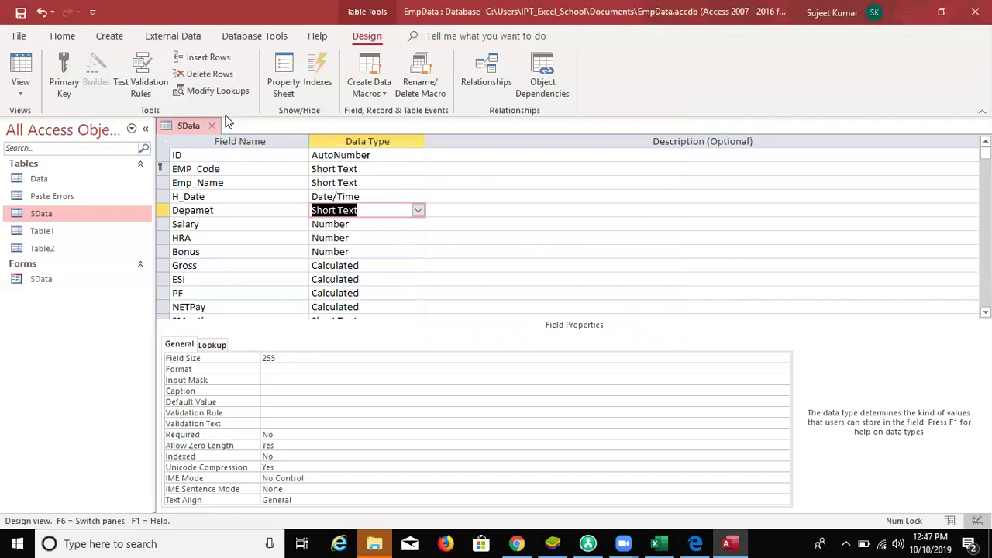
key(ctrl+w)
- Save the design, then set Depamet for records 1–5 to HR, Sales, Sales, IT, Sales
click(440, 313)
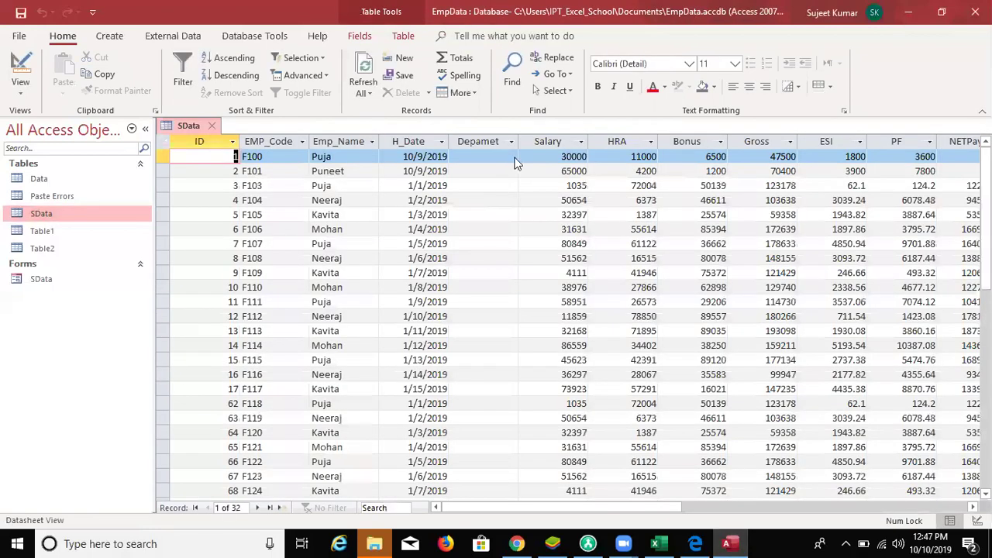
click(511, 157)
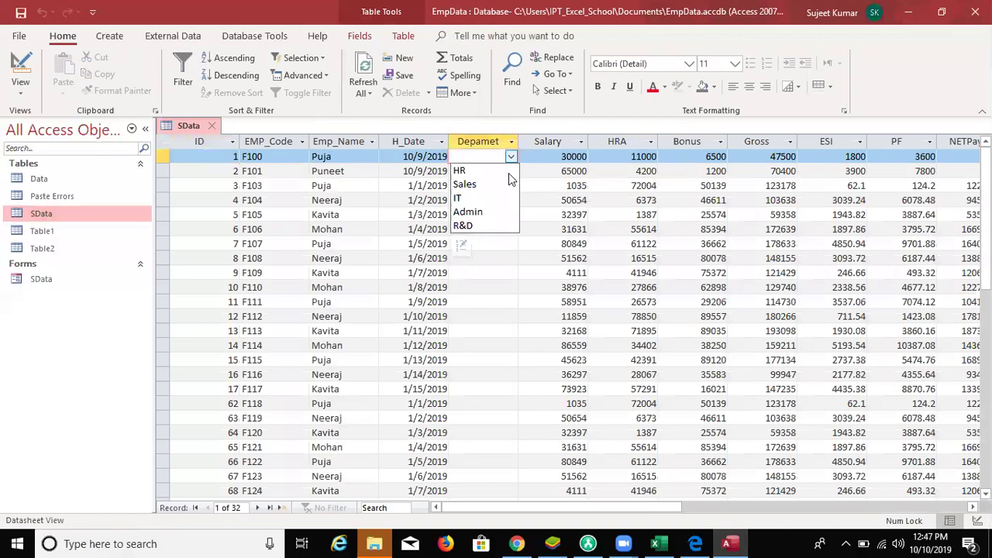
click(508, 173)
click(511, 172)
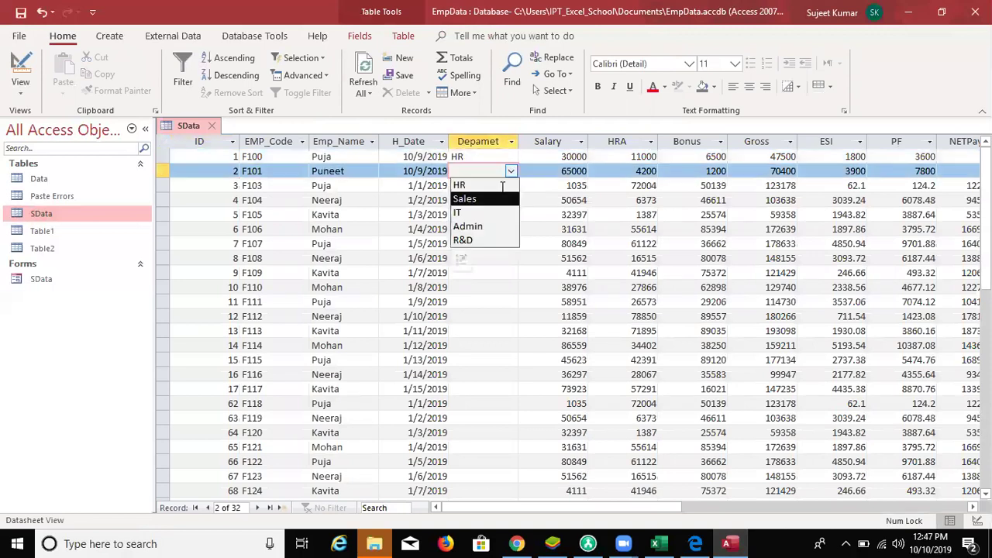
click(510, 192)
click(510, 186)
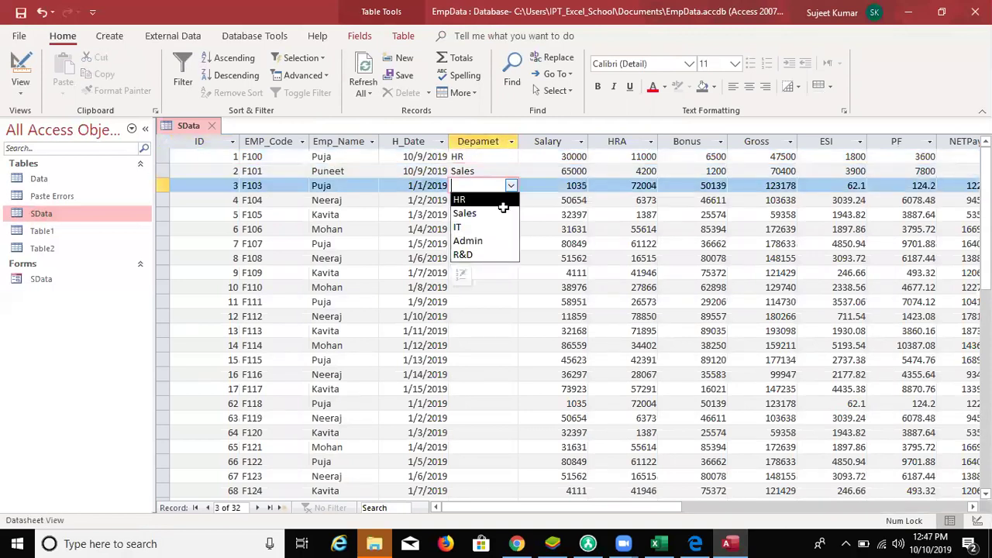
click(504, 212)
click(512, 201)
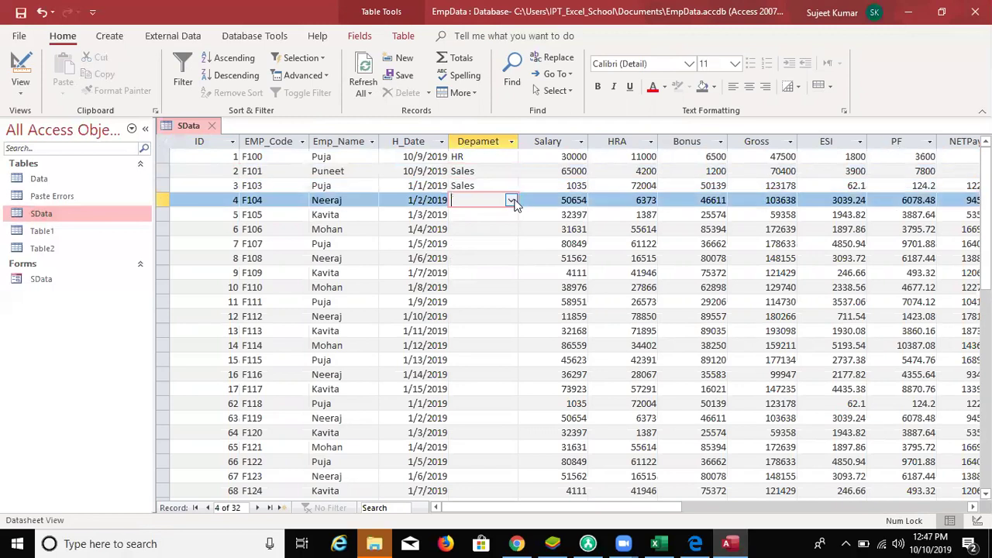
click(513, 201)
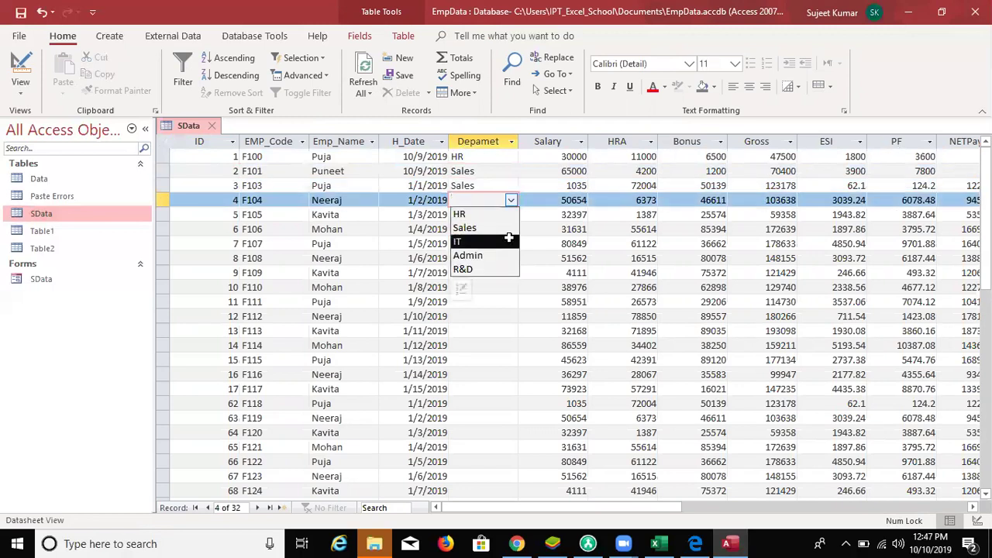
click(503, 241)
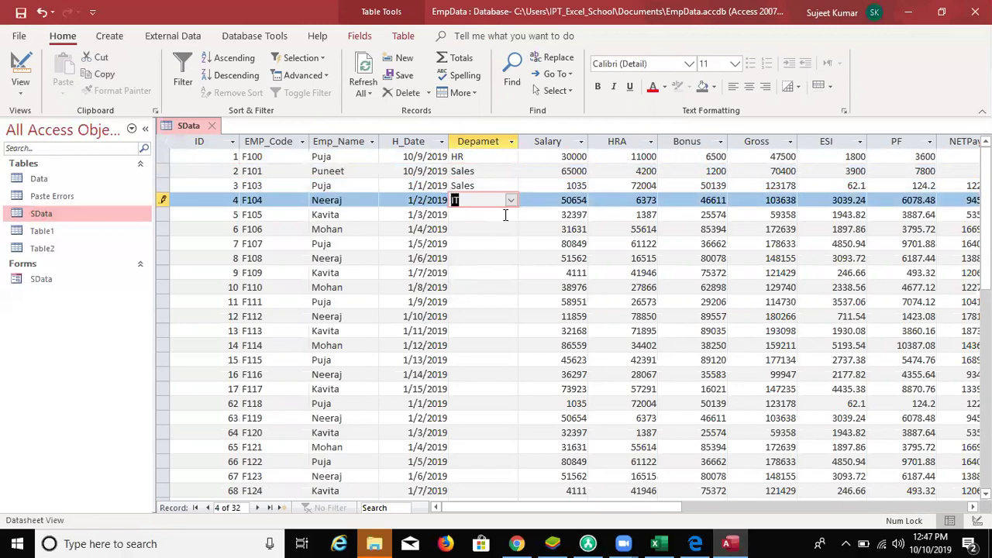
click(506, 215)
click(511, 215)
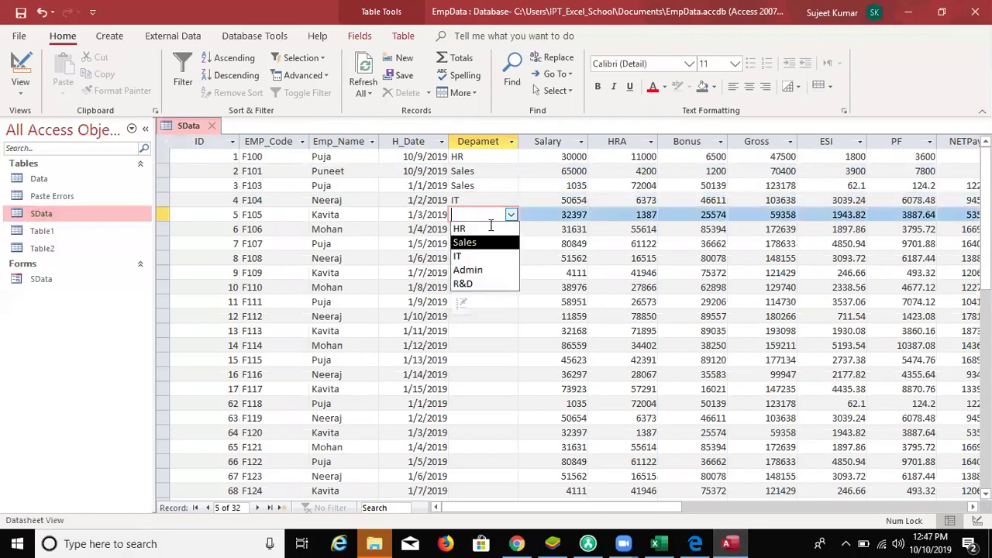
click(507, 240)
- Set Depamet for records 6–9 to Sales, Sales, IT and Sales
click(511, 231)
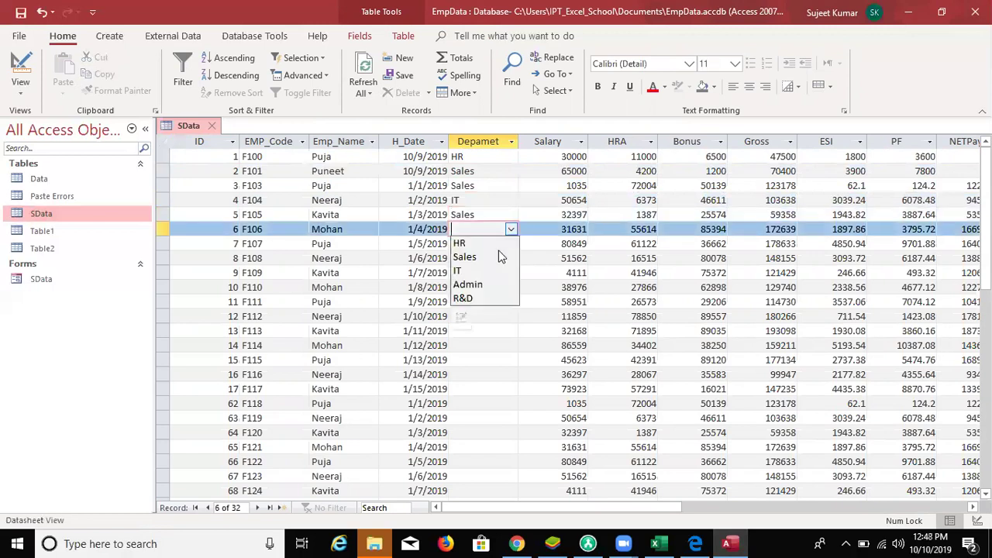
click(500, 256)
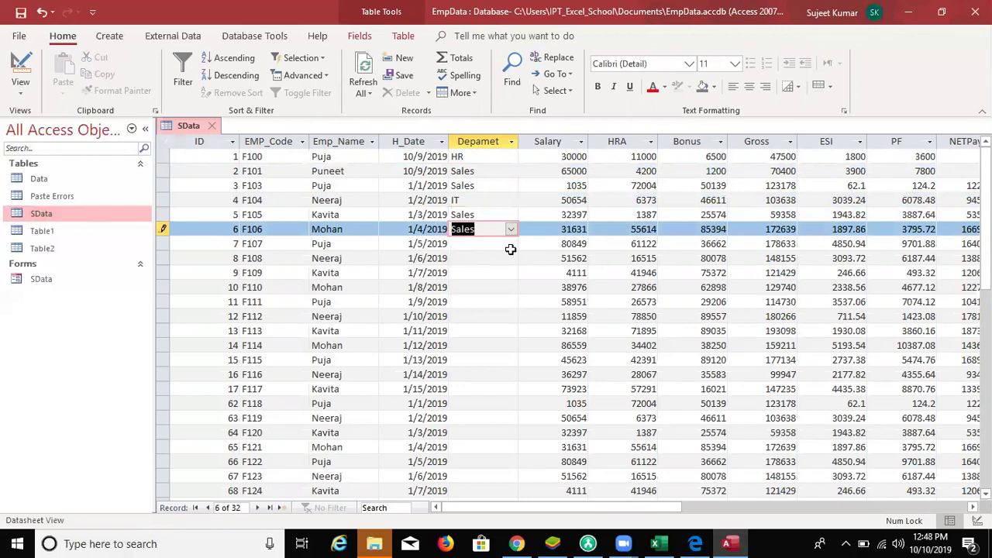
click(511, 249)
click(511, 243)
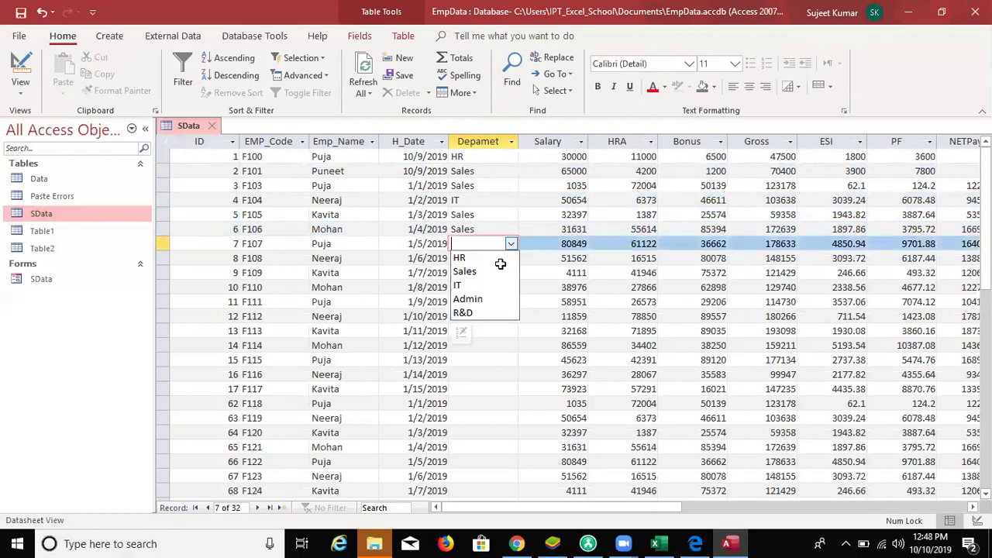
click(500, 269)
click(499, 257)
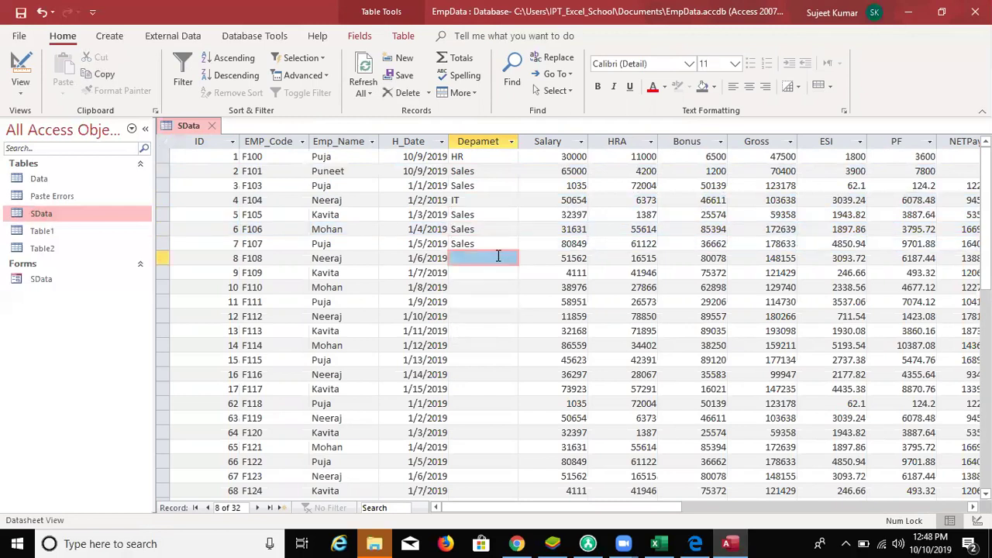
click(509, 258)
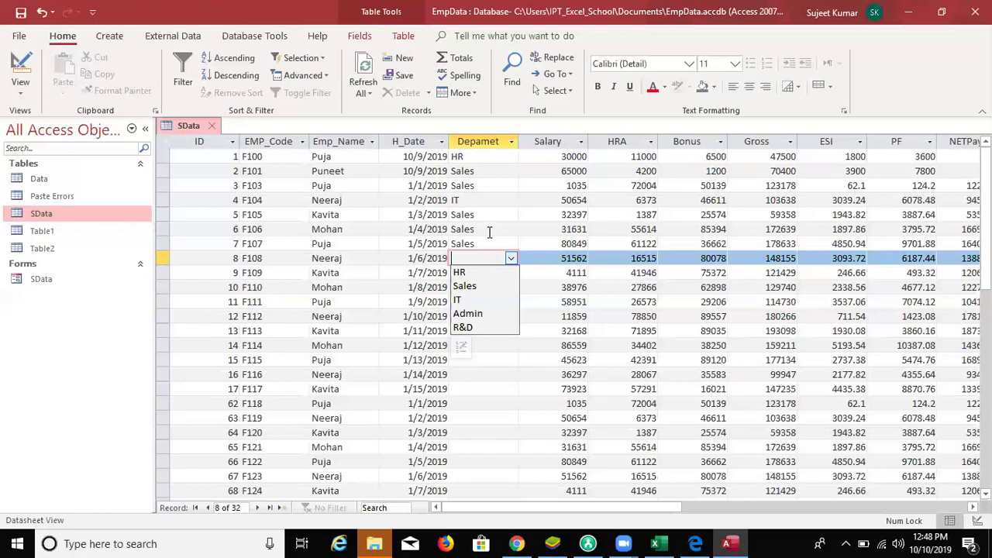
click(494, 300)
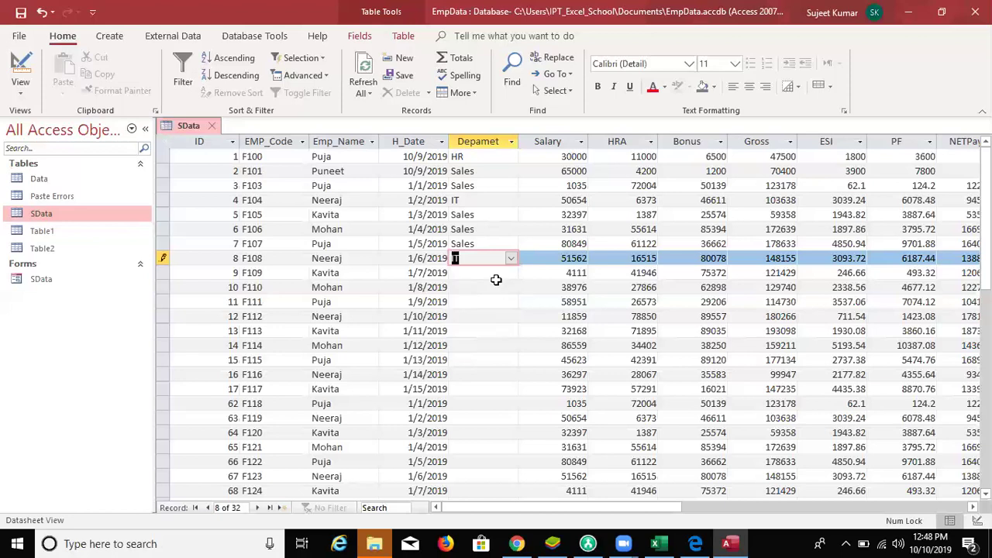
click(498, 273)
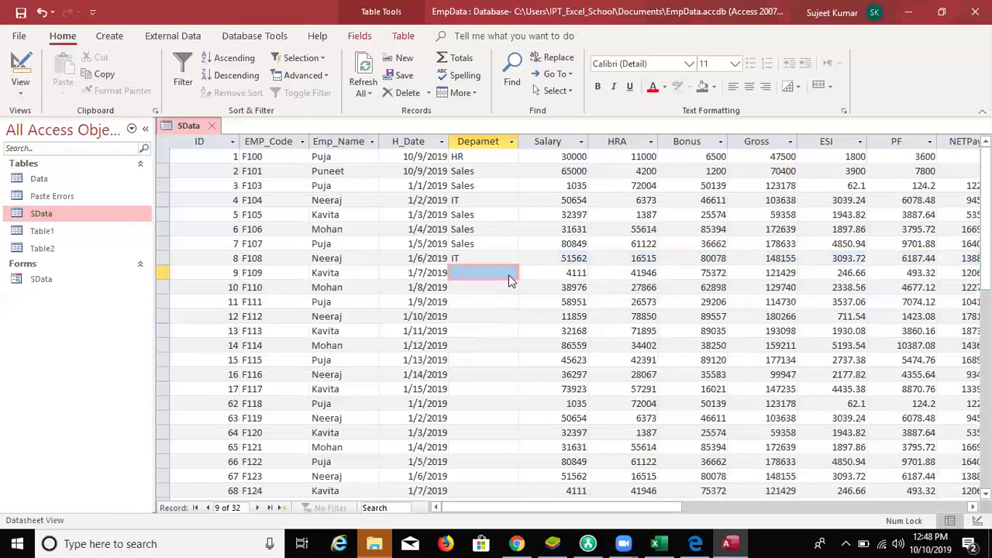
click(507, 276)
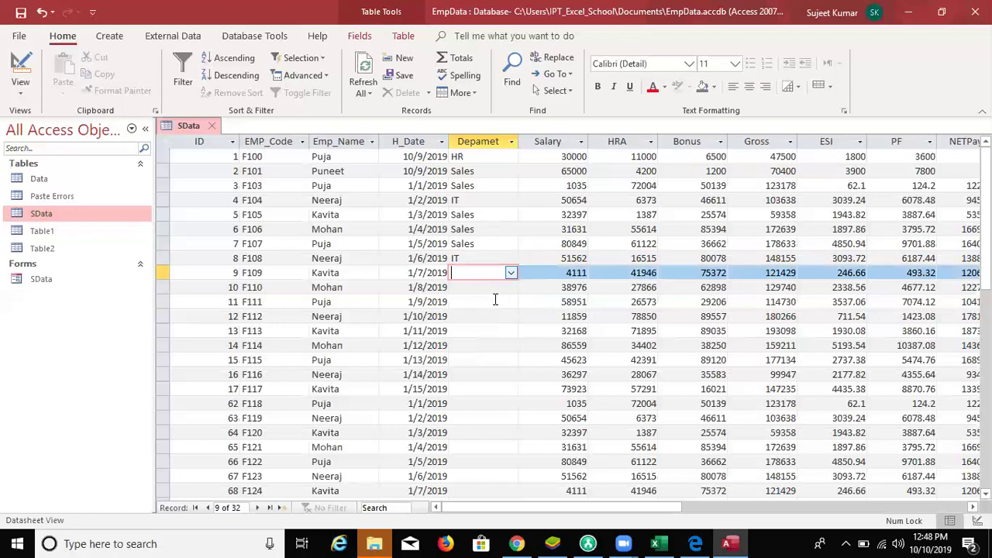
text(Sales)
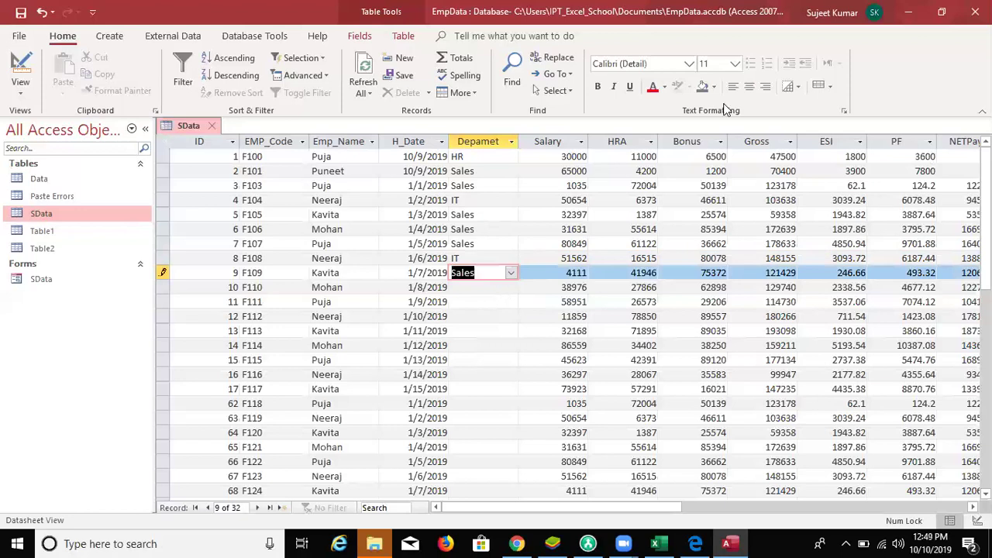
click(775, 200)
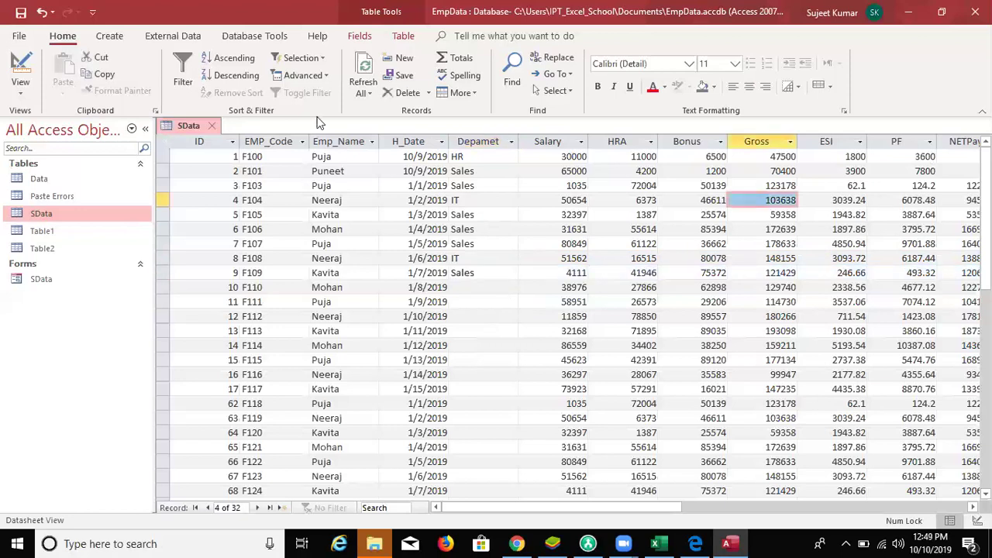
- Close the SData datasheet, reopen it in Design View, and select EMP_Code's properties
click(217, 128)
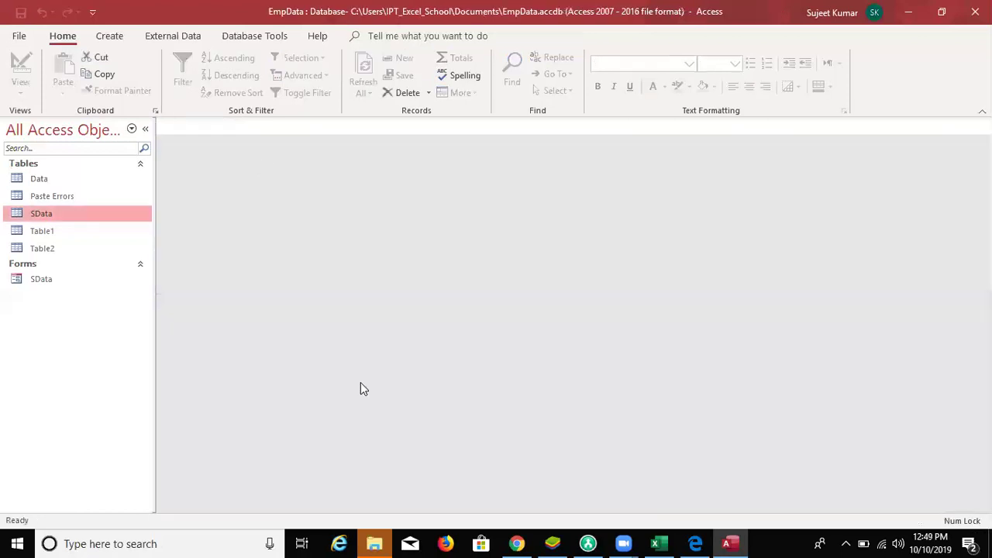
right_click(47, 216)
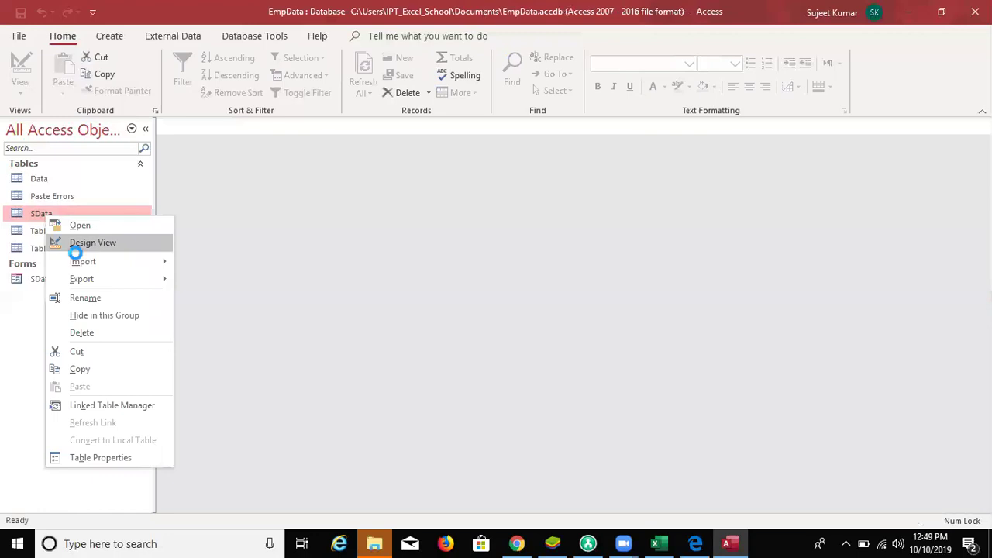
key(Return)
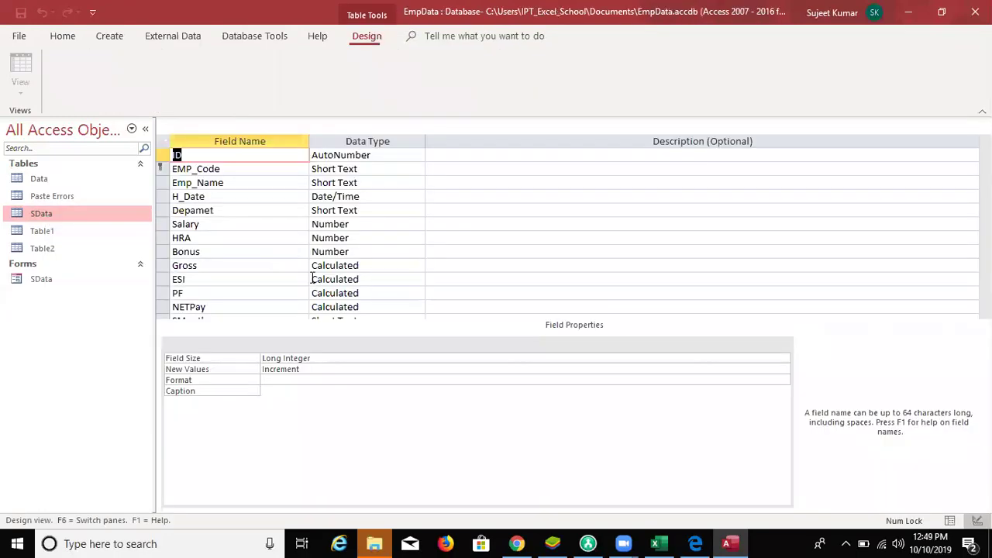
scroll(313, 279, down, 3)
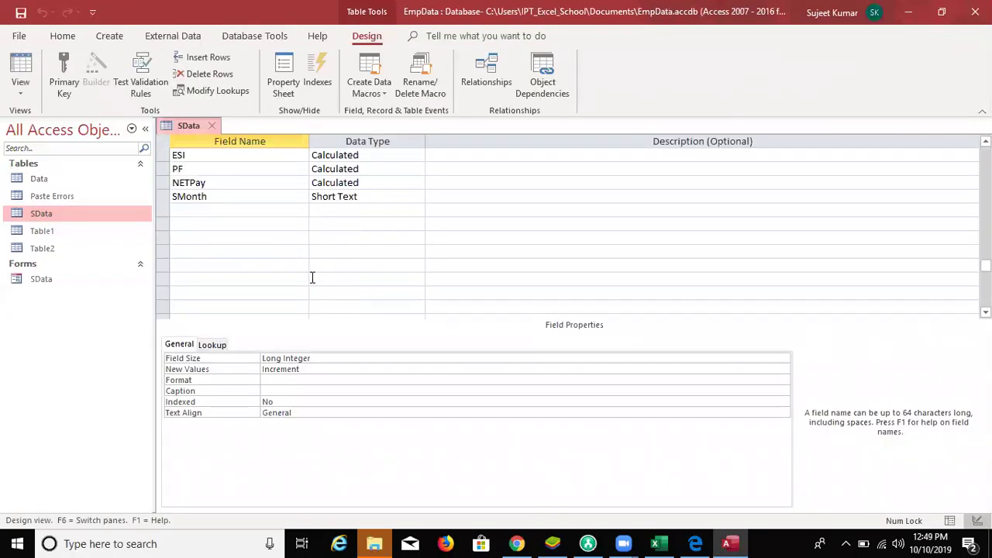
scroll(312, 278, up, 3)
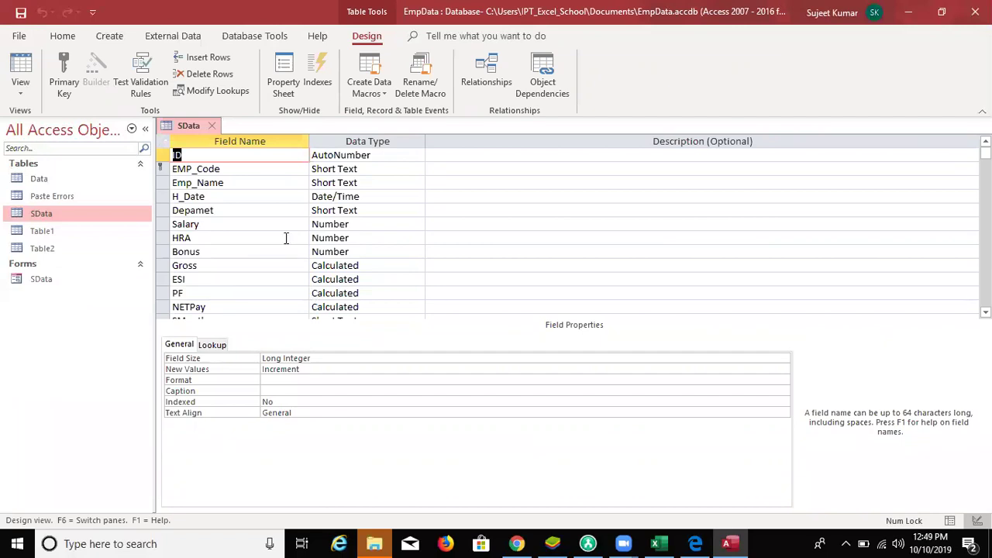
click(261, 170)
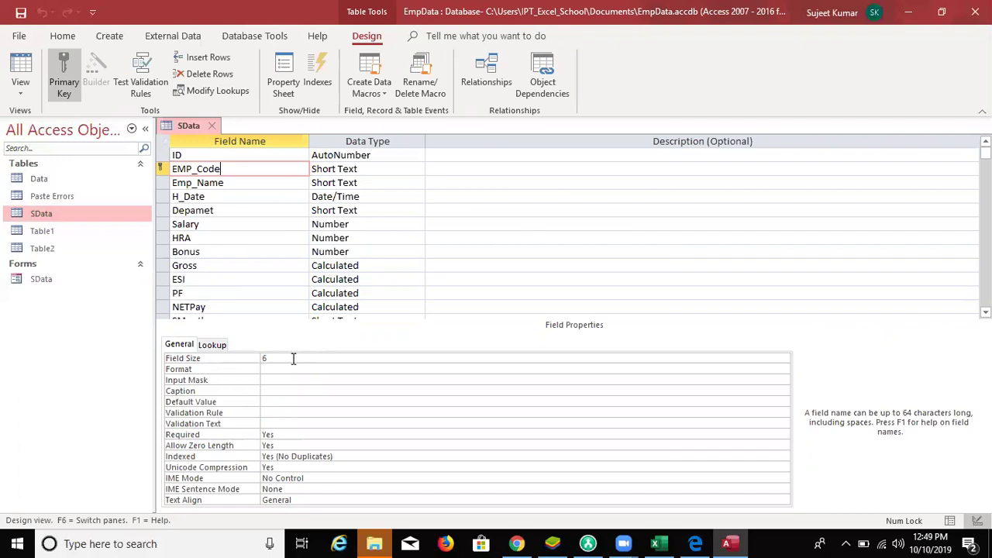
click(282, 400)
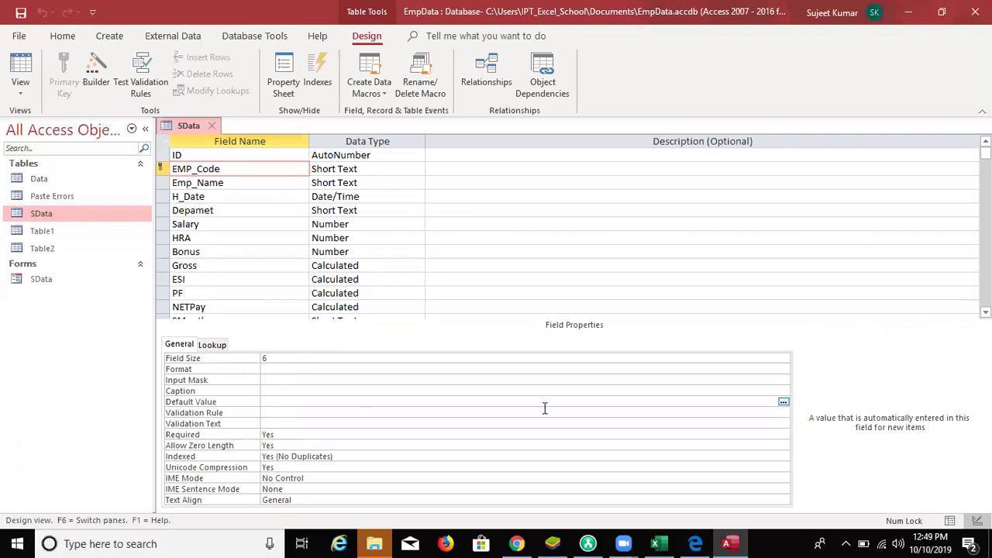
- Set EMP_Code's validation rule to Len([EMP_Code])=6 in the Expression Builder
click(783, 413)
click(783, 412)
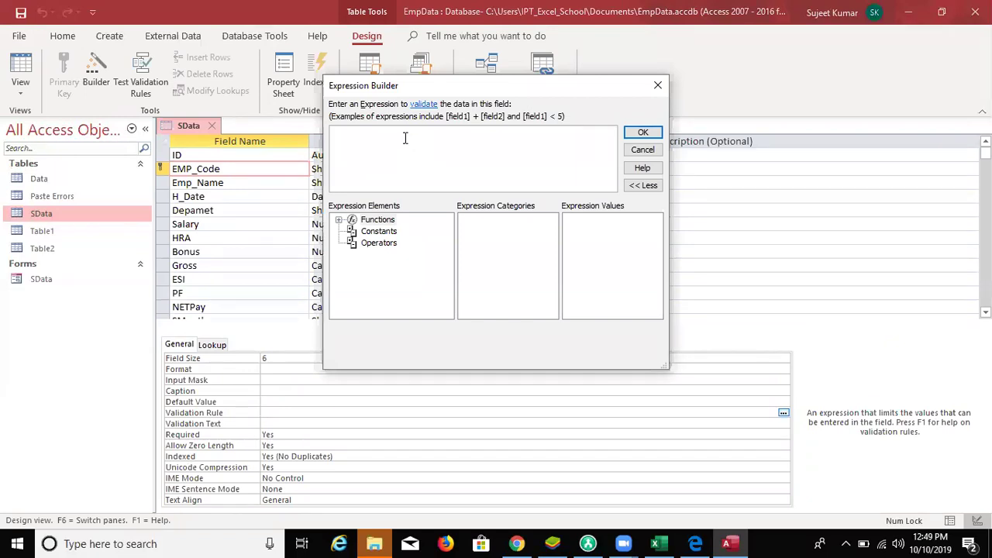
text(len()
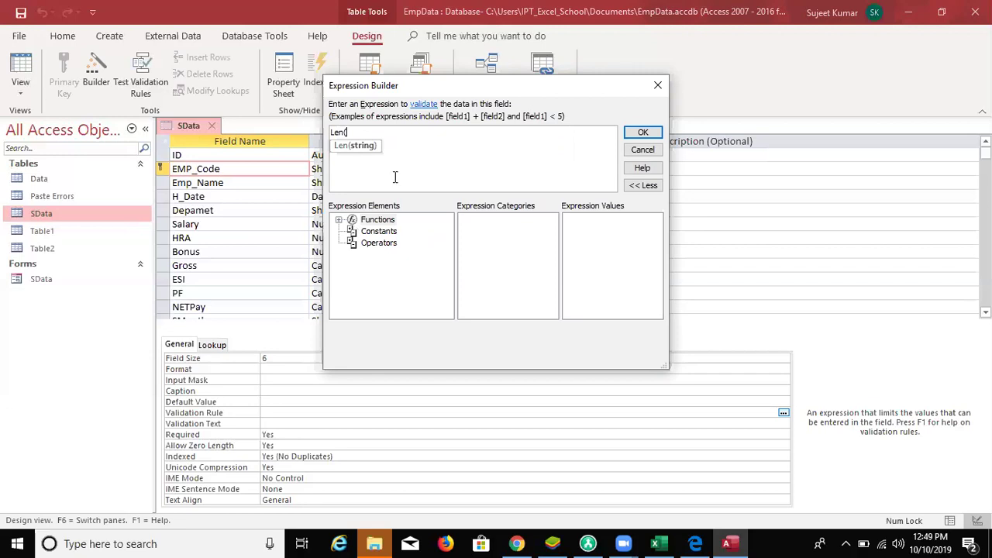
text([EMP_Code])=6)
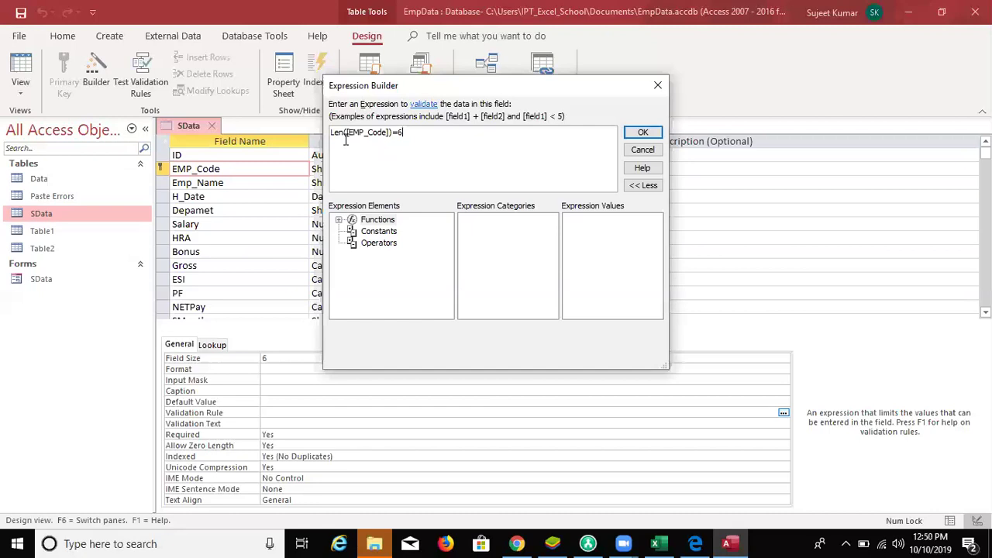
click(644, 132)
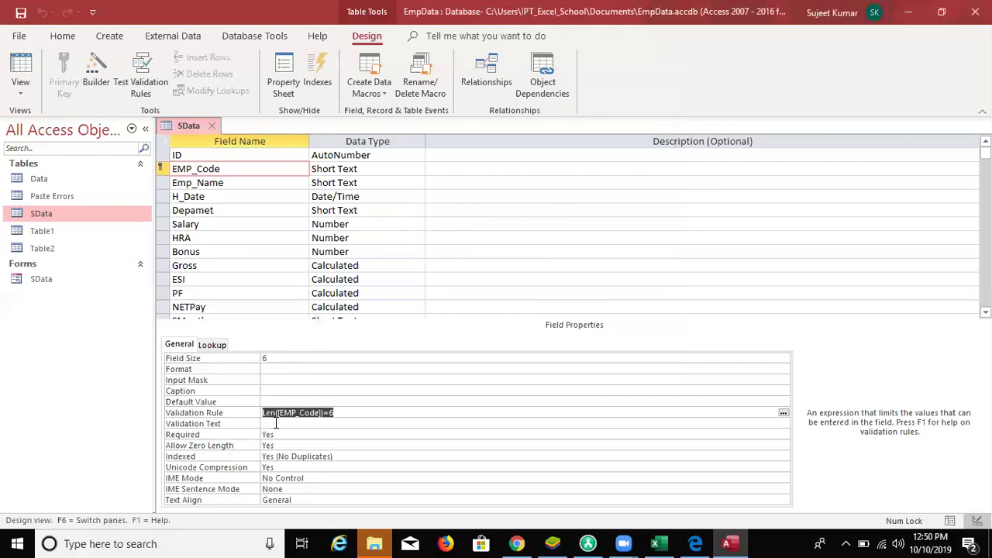
- Set EMP_Code's validation text to 'Please Enter 6 Digit'
click(361, 425)
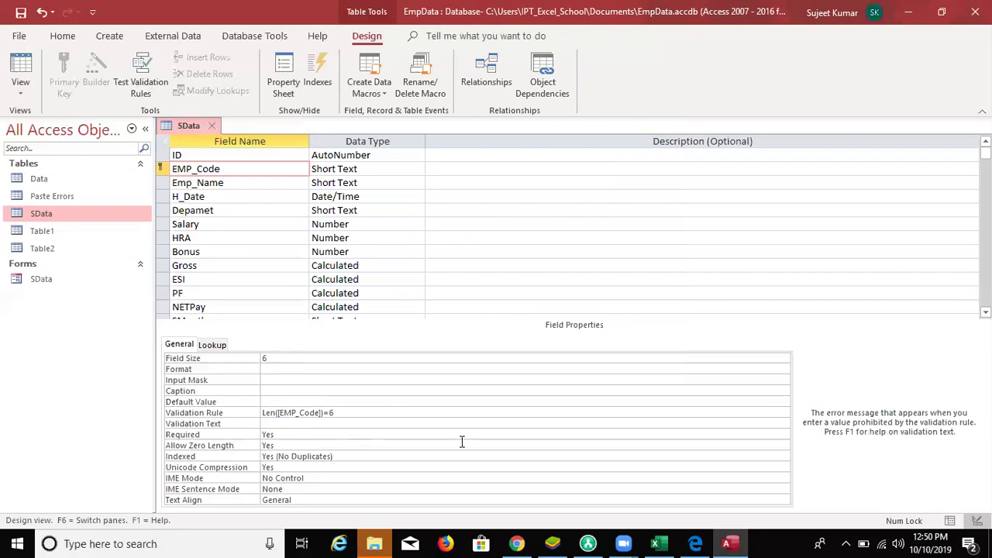
text(Please E)
text(nter 6)
text( Digit)
key(Return)
- Save the SData table design, accepting the data-integrity test, and close it
key(ctrl+w)
click(440, 317)
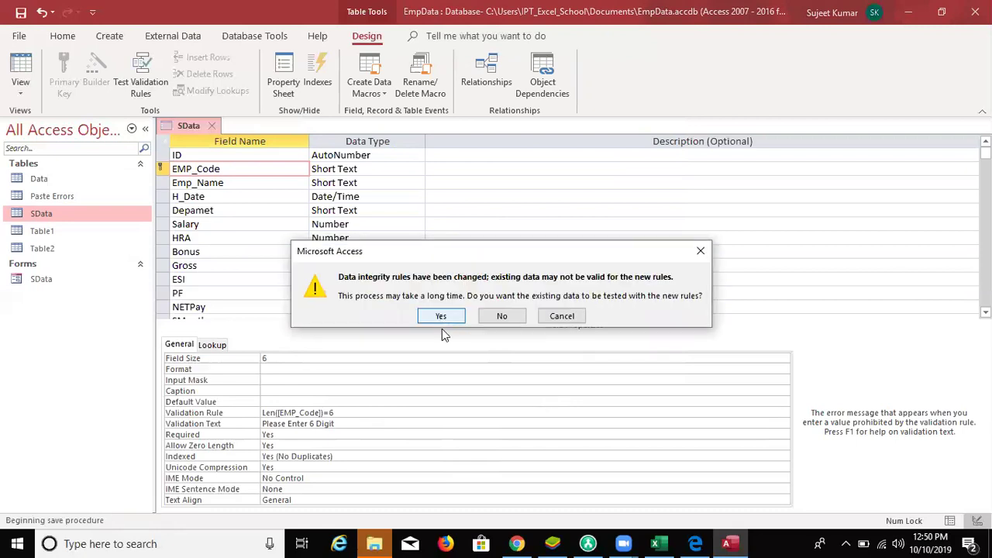
key(Return)
click(441, 329)
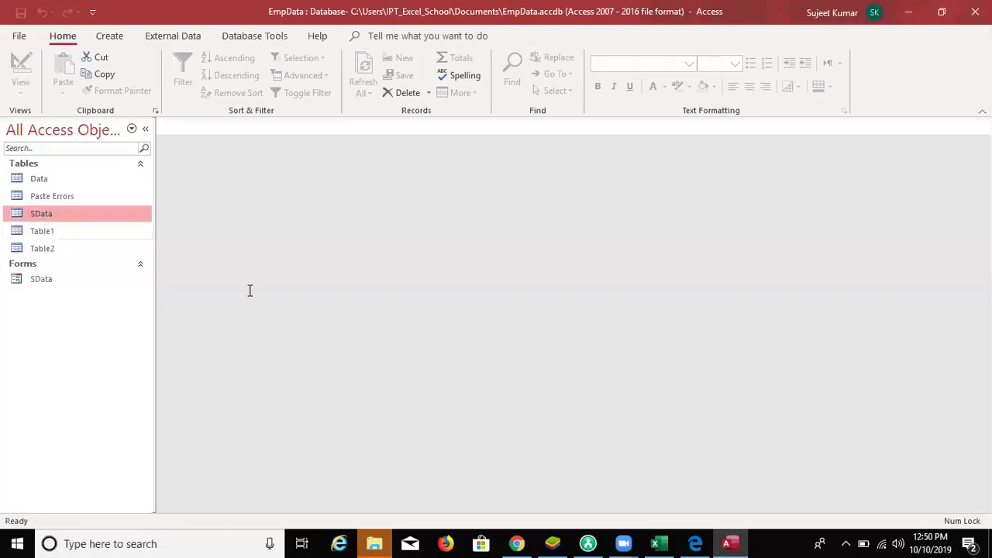
- Open SData and change record 6's EMP_Code from F106 to F202
key(Return)
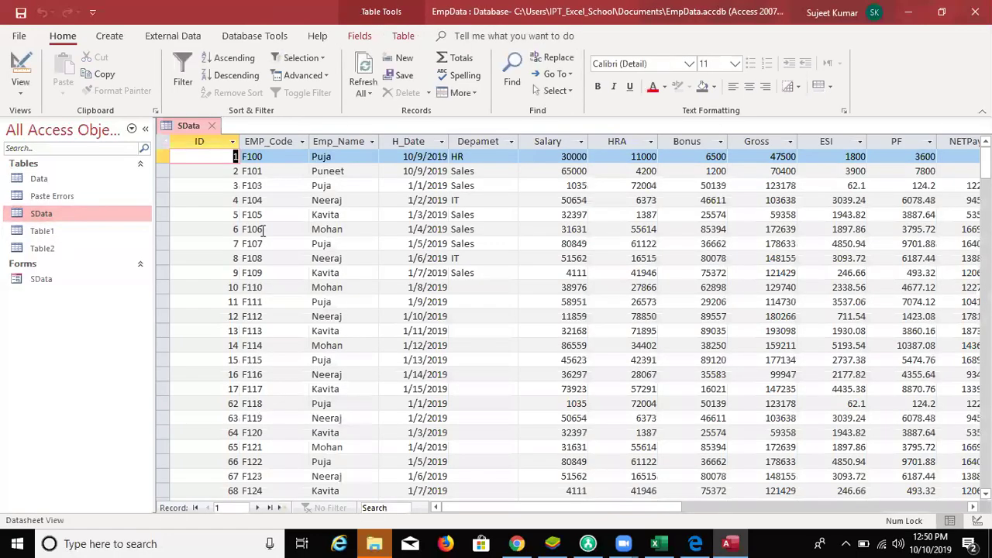
click(284, 230)
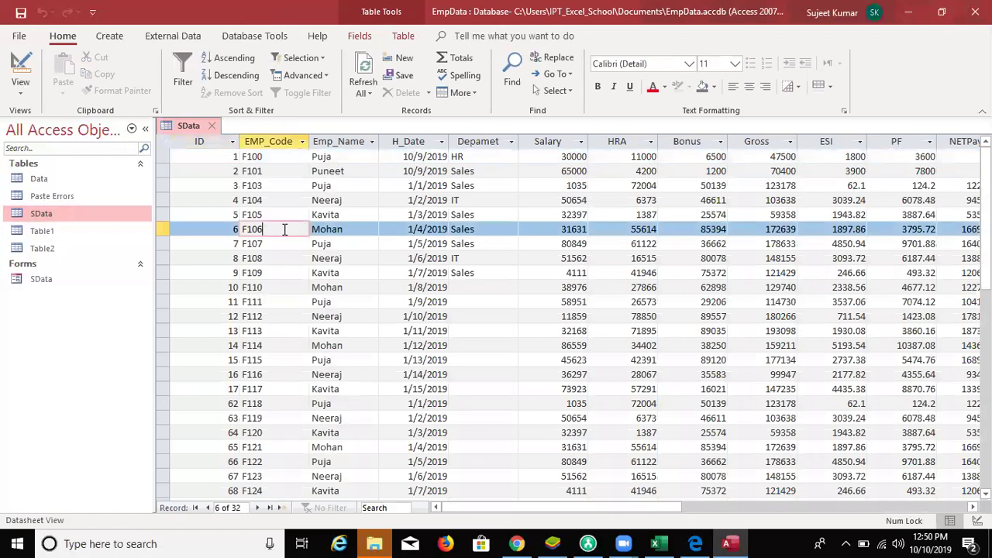
key(Tab)
key(shift+Tab)
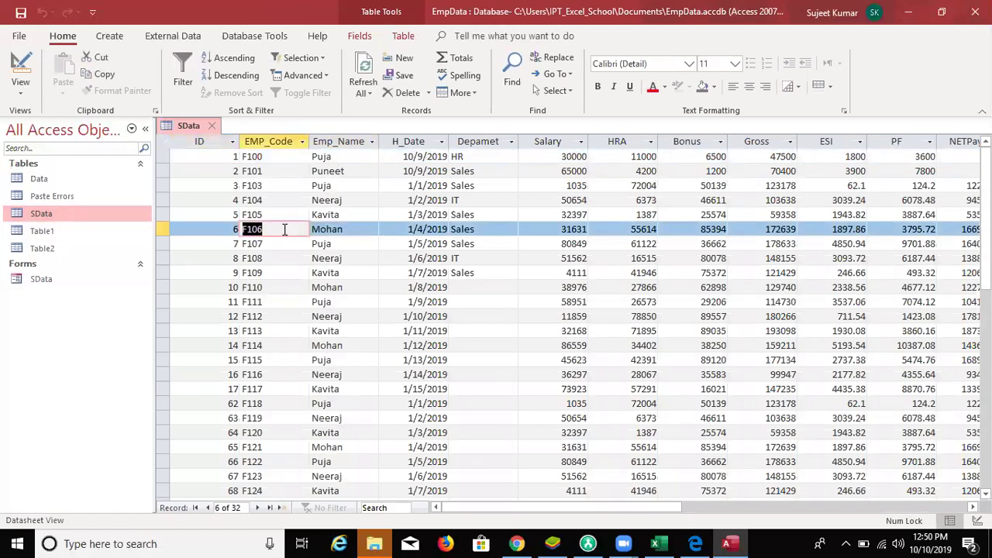
text(F202)
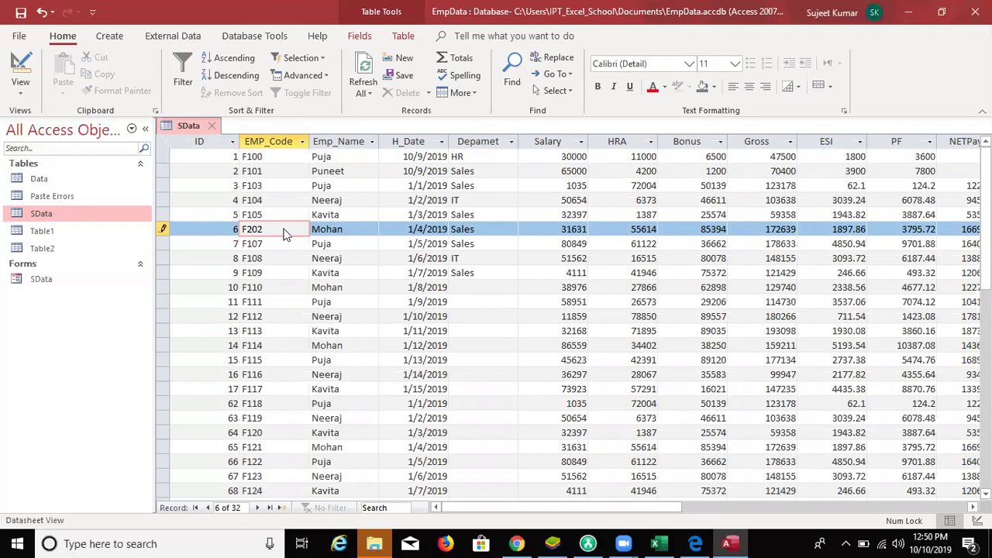
key(Tab)
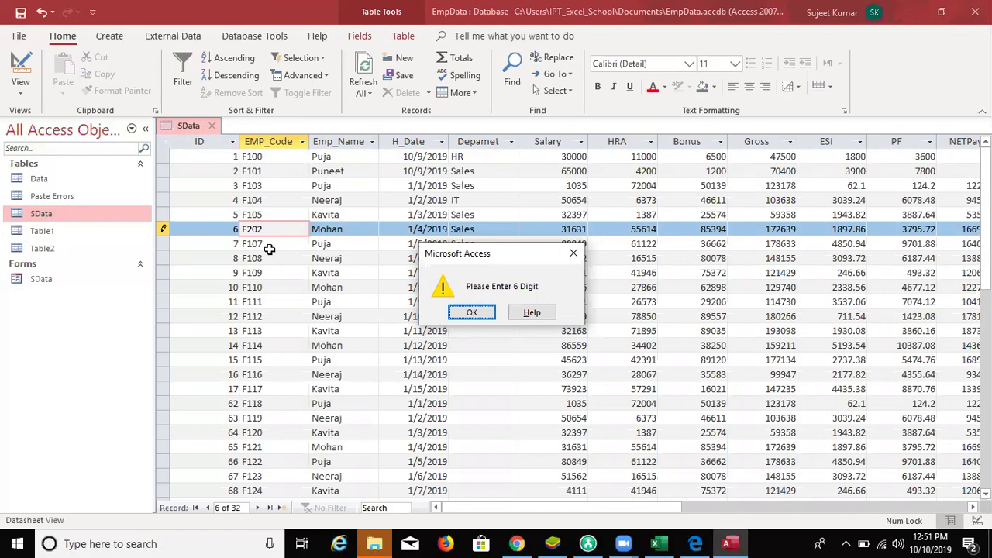
- Dismiss the 6-digit warning, correct the code to F20220, and return to Design View
key(Return)
click(446, 324)
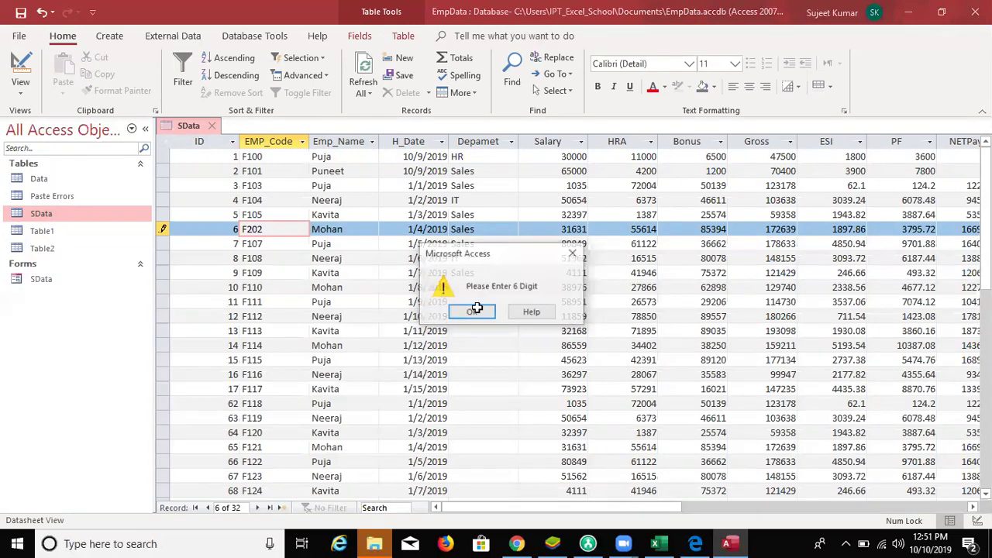
click(475, 309)
text(20)
key(Tab)
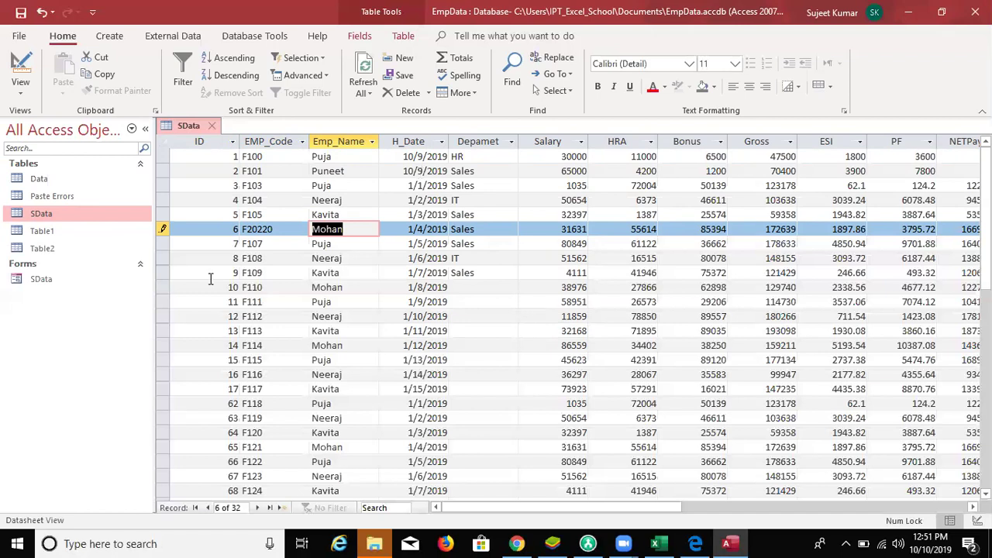
key(ctrl+period)
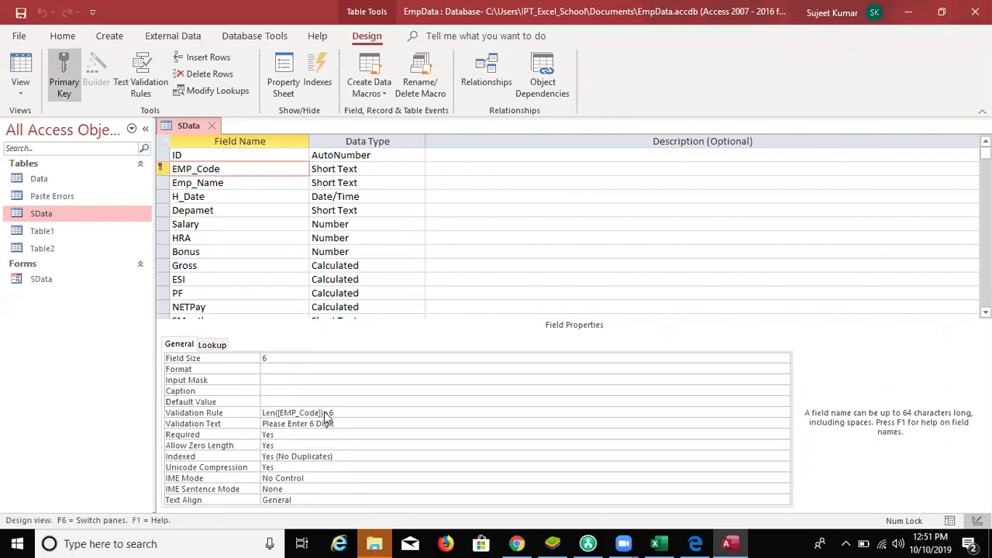
- Reopen the Expression Builder for EMP_Code's validation rule and expand the built-in functions
click(327, 415)
right_click(326, 414)
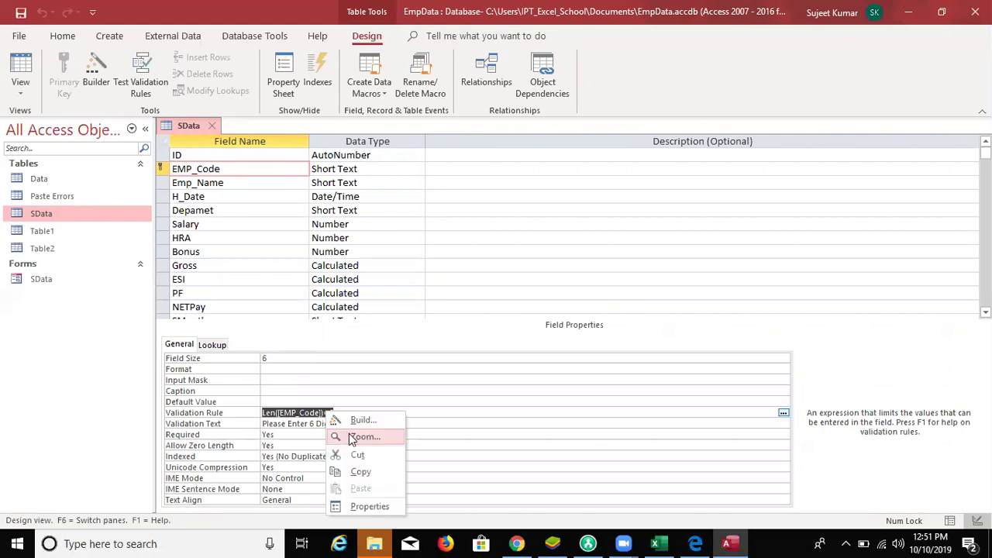
click(361, 420)
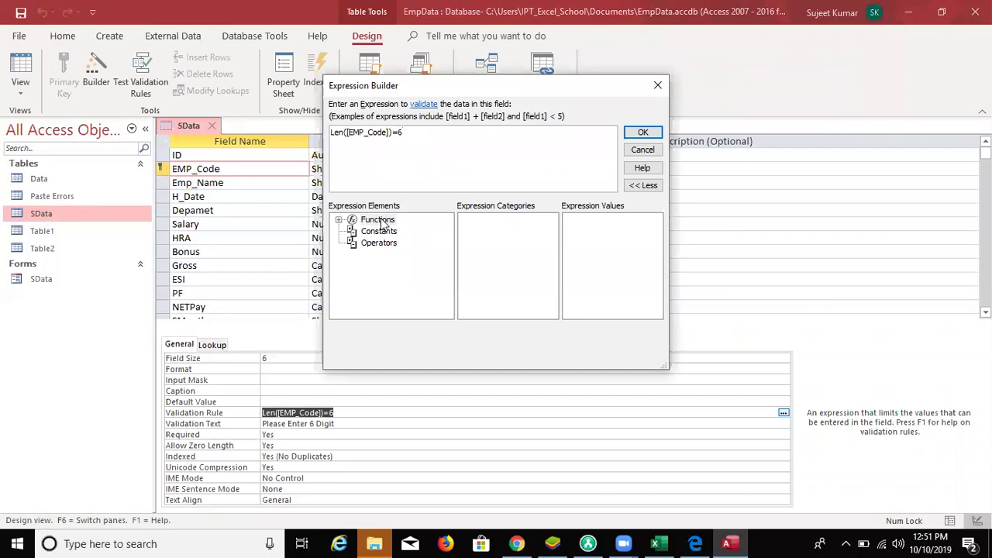
double_click(385, 221)
click(386, 232)
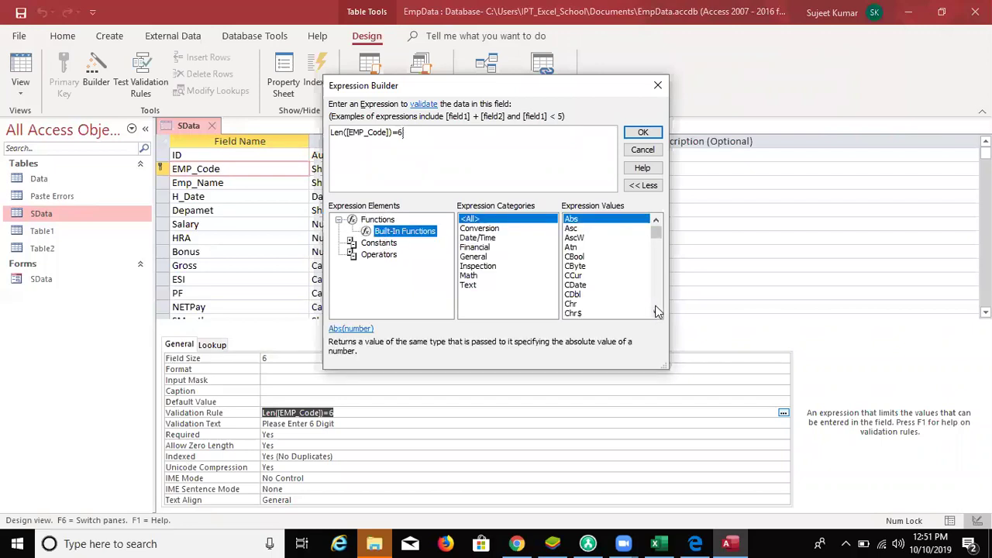
- Browse the functions list, then keep Len([EMP_Code])=6 and move to the H_Date field
scroll(655, 310, down, 5)
scroll(654, 303, down, 5)
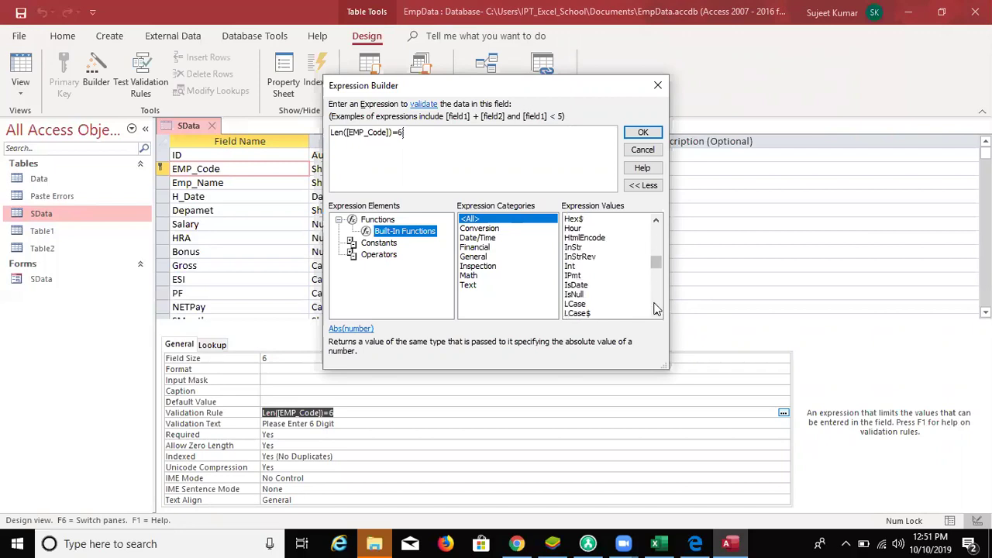
scroll(655, 308, down, 8)
click(644, 312)
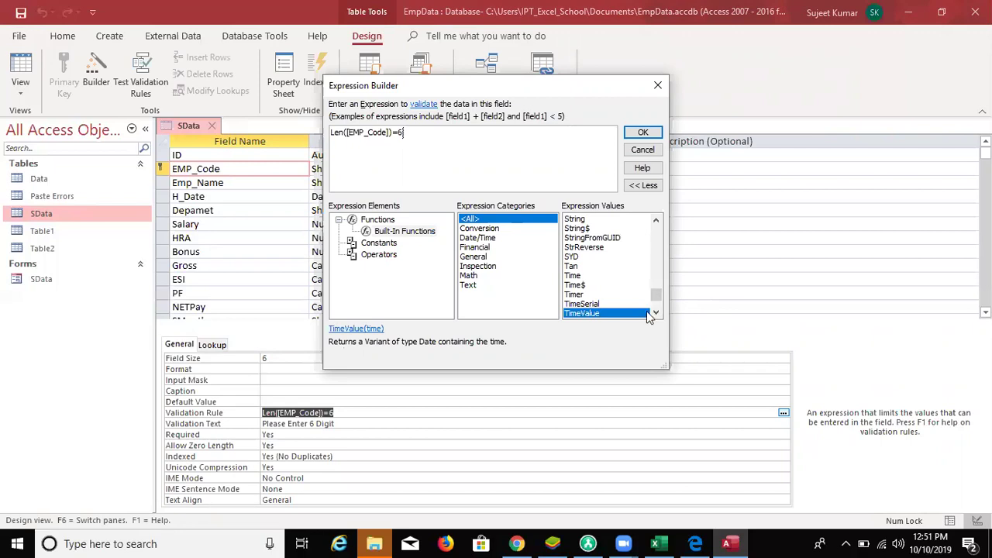
scroll(646, 302, up, 5)
scroll(646, 279, down, 3)
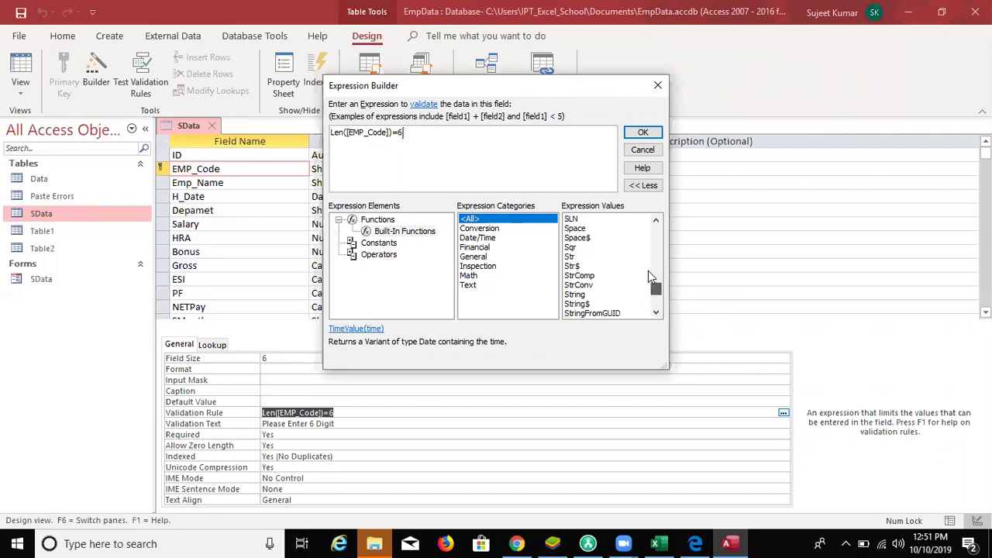
scroll(649, 259, up, 8)
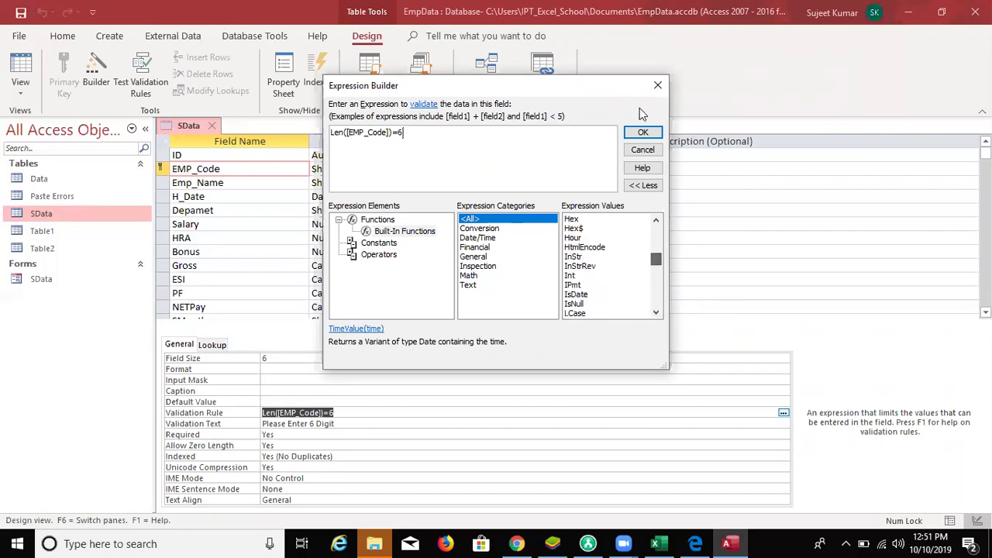
click(642, 131)
click(213, 196)
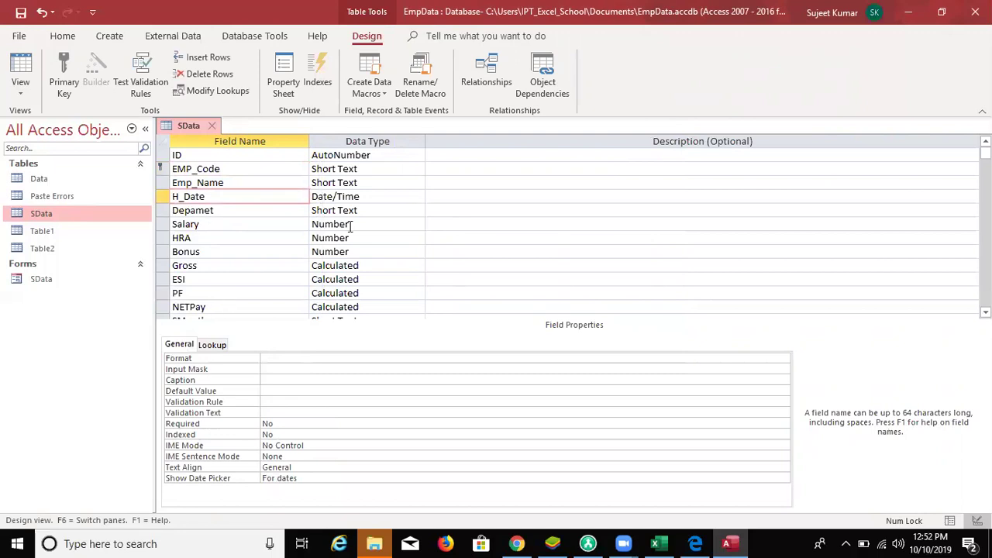
- Select the SMonth field's Default Value property
scroll(351, 224, down, 3)
click(349, 196)
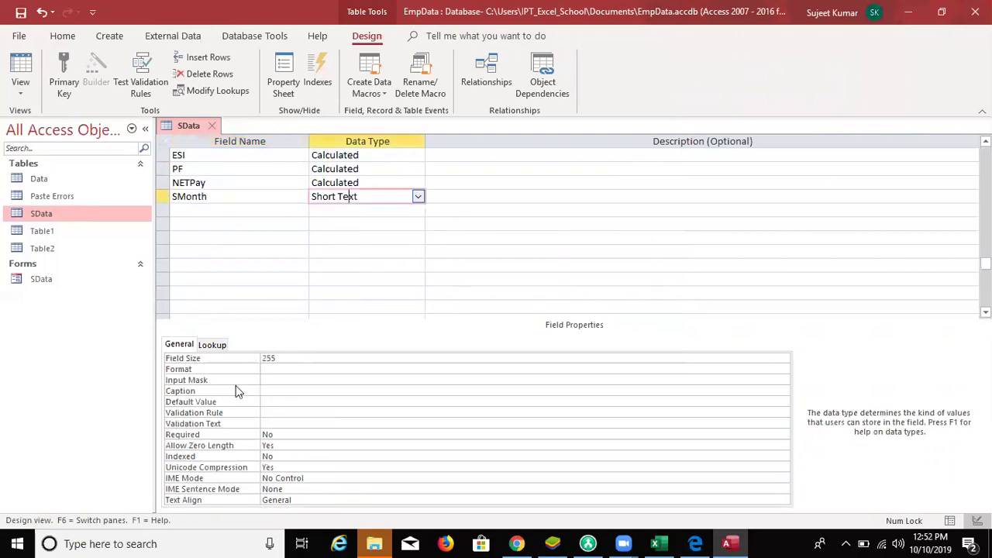
click(286, 401)
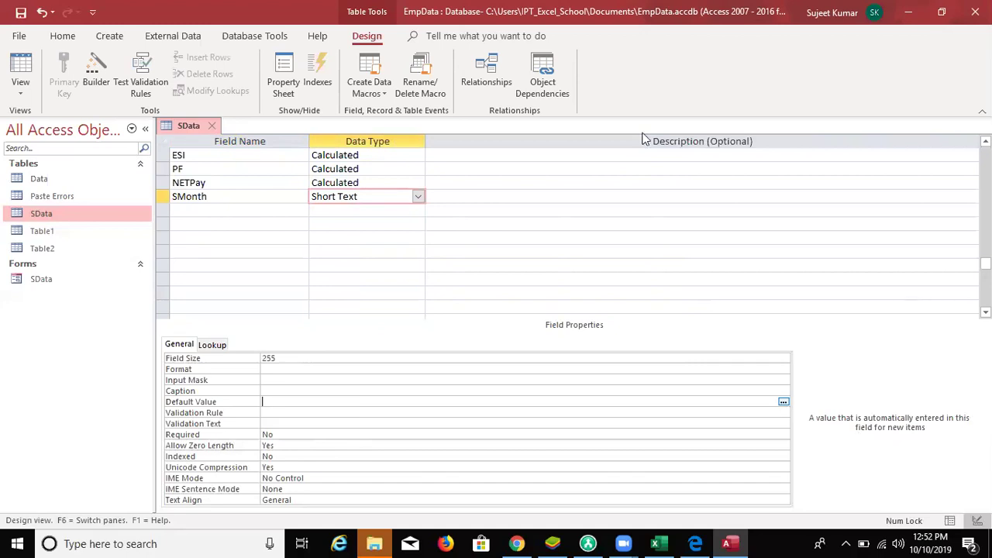
- Build the default MonthName(Month(Date()) in the Expression Builder, then dismiss the missing-parenthesis error
key(ctrl+F2)
text(mon)
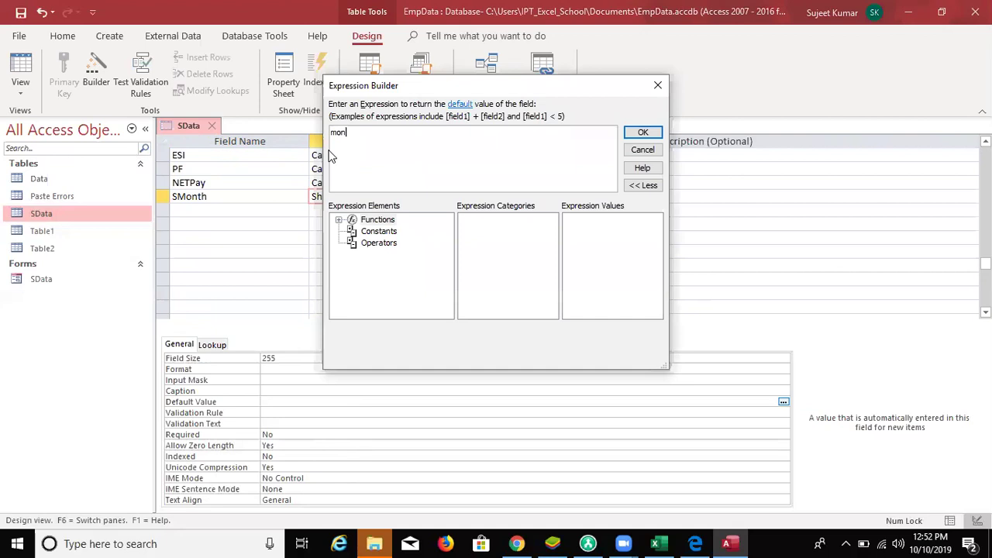
text(t)
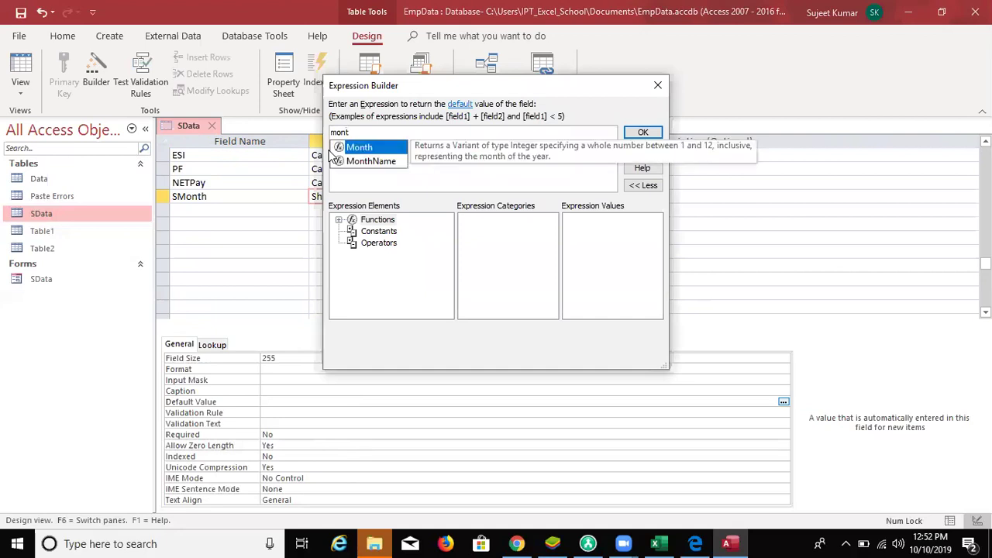
key(Down)
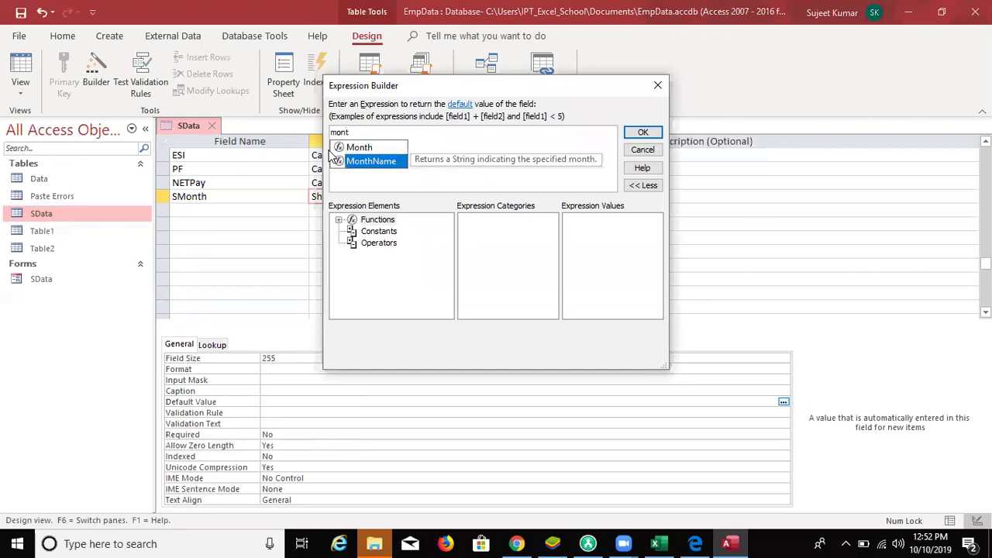
text((mond)
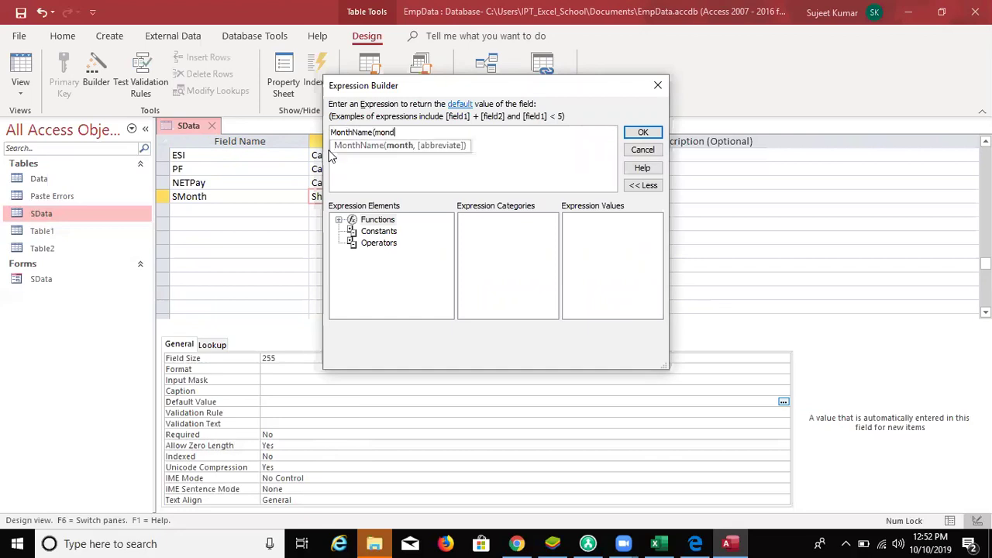
key(BackSpace)
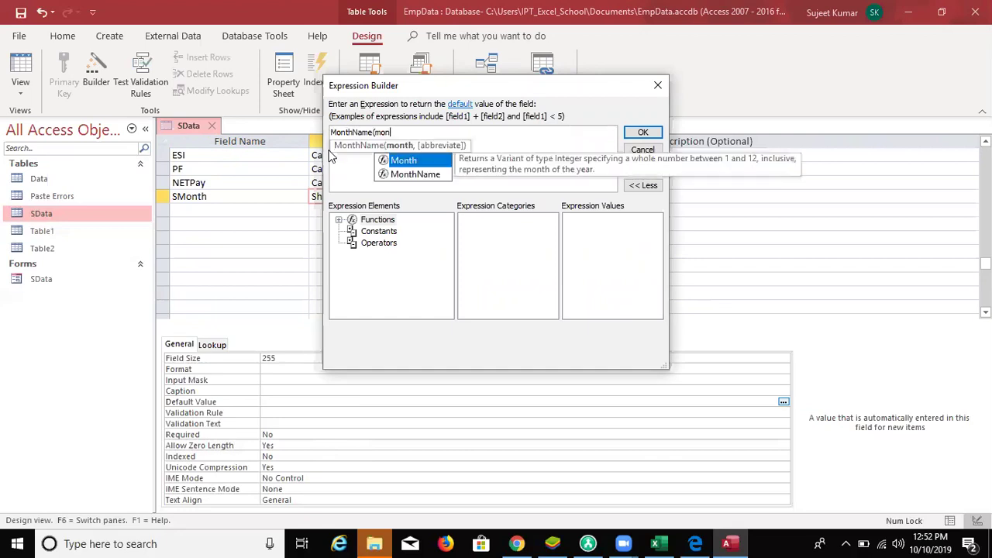
text((da)
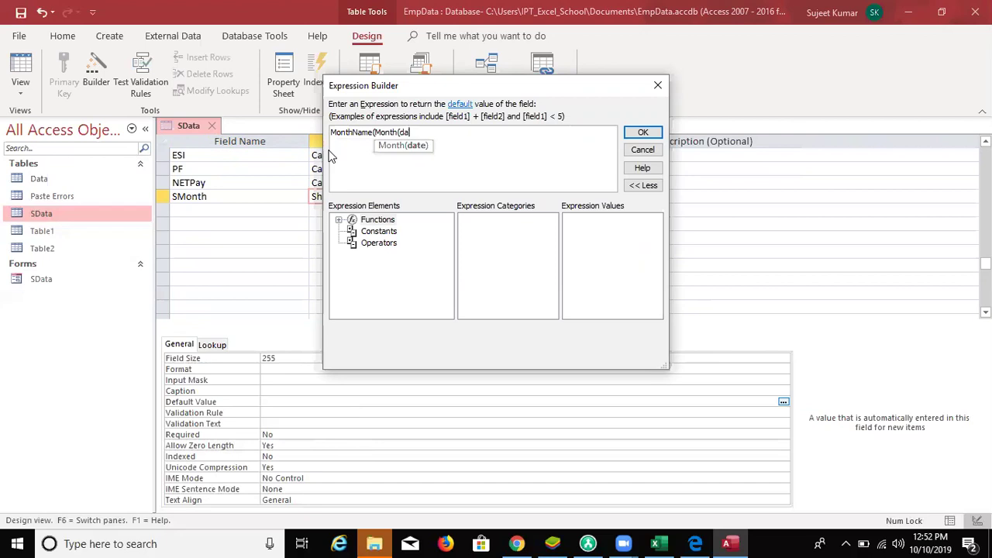
text(()
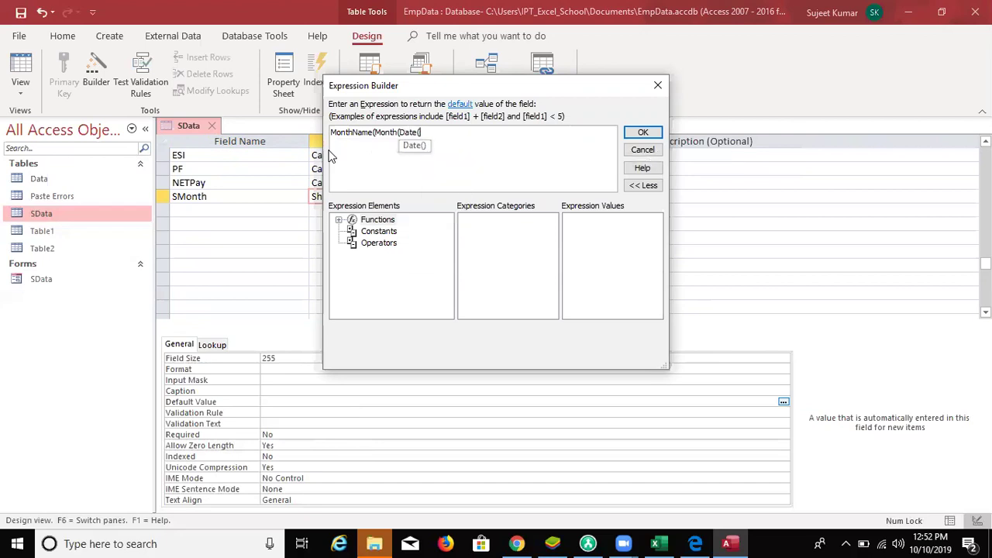
text())
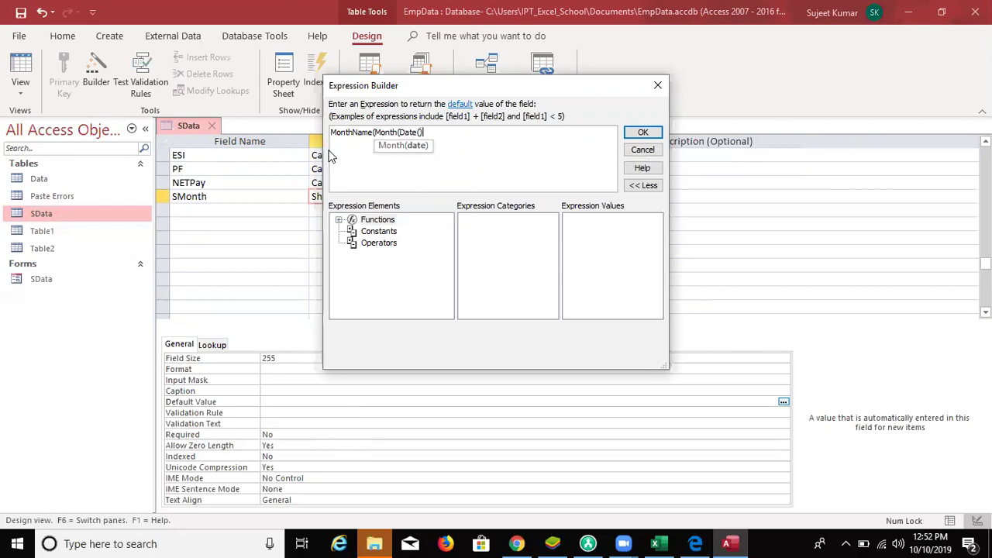
text())
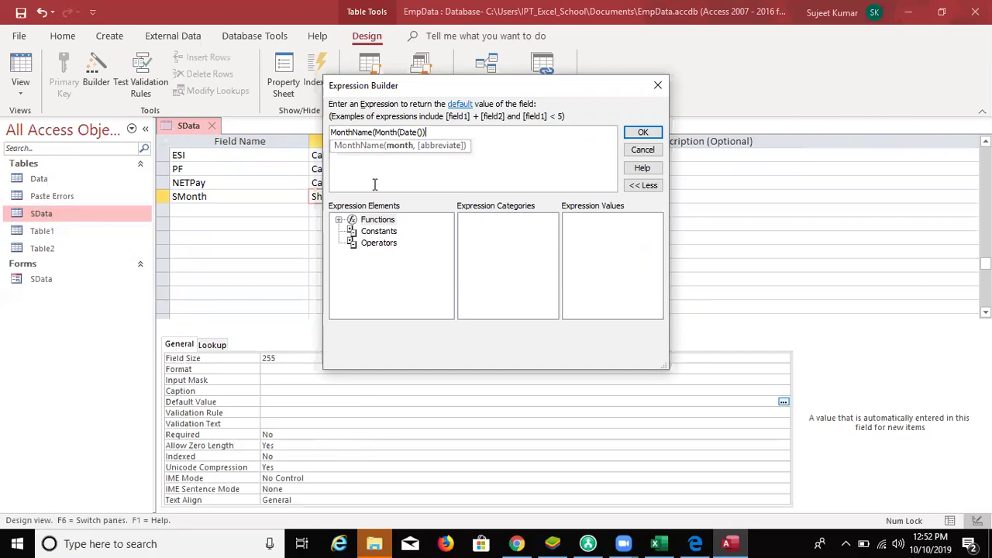
click(644, 133)
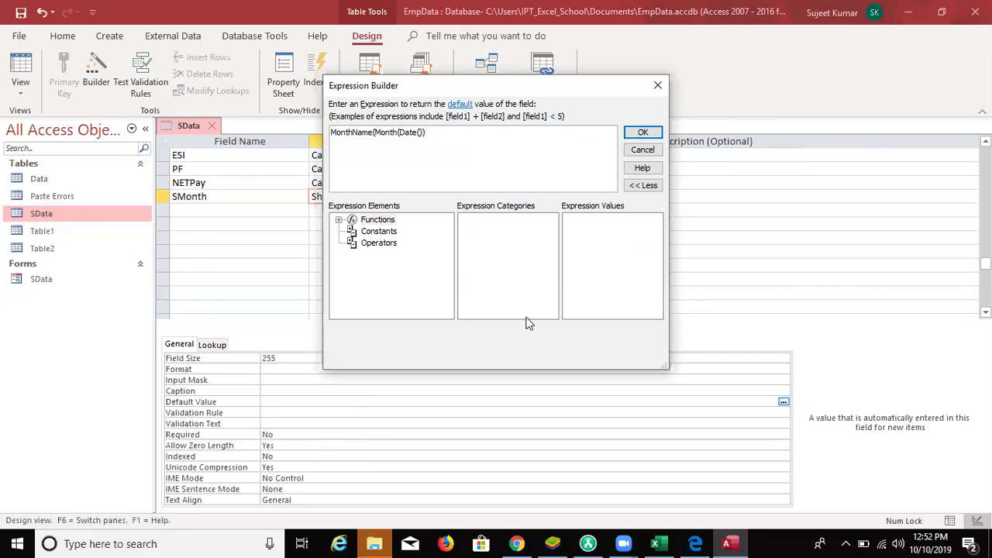
key(Return)
click(281, 404)
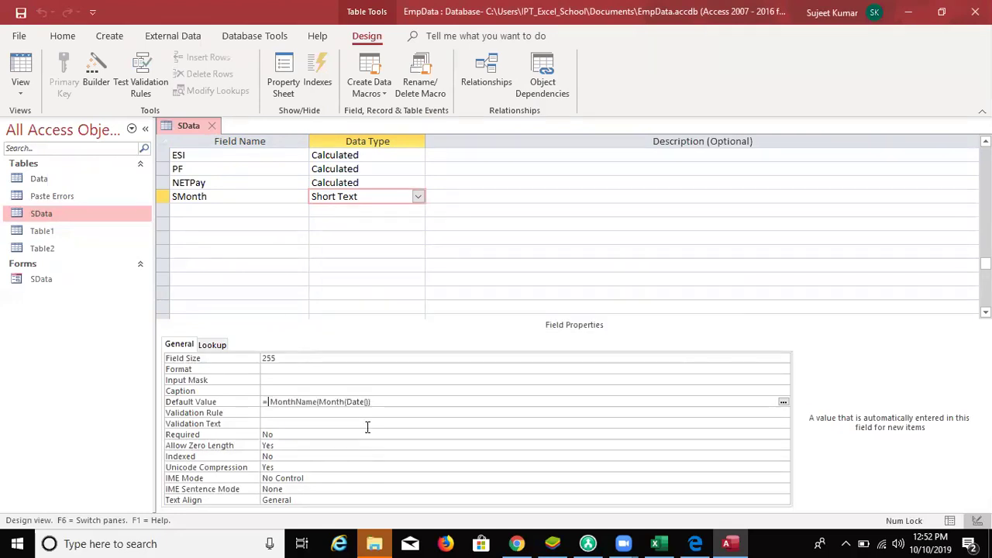
- Correct SMonth's default to =MonthName(Month(Date())) and switch SData to Datasheet View
key(BackSpace)
click(438, 437)
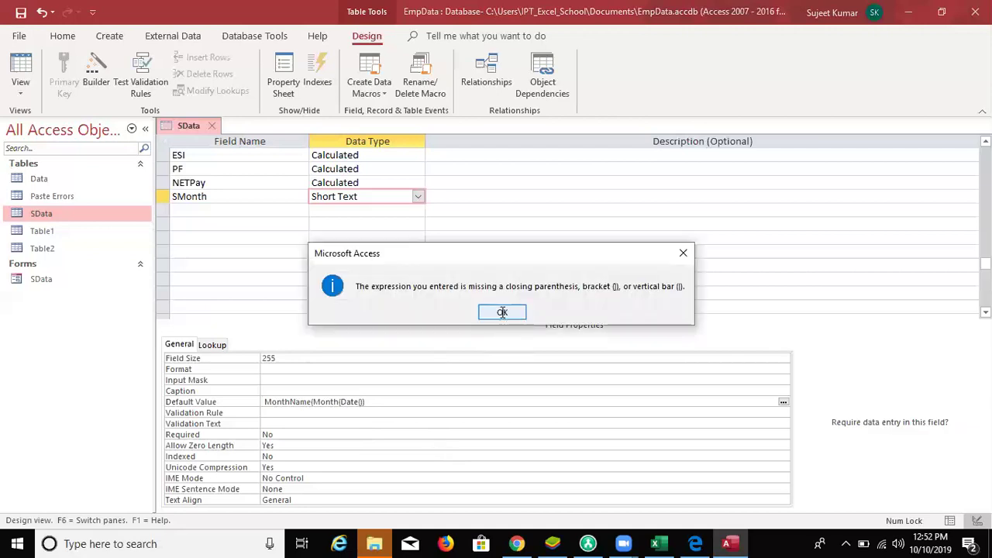
click(502, 313)
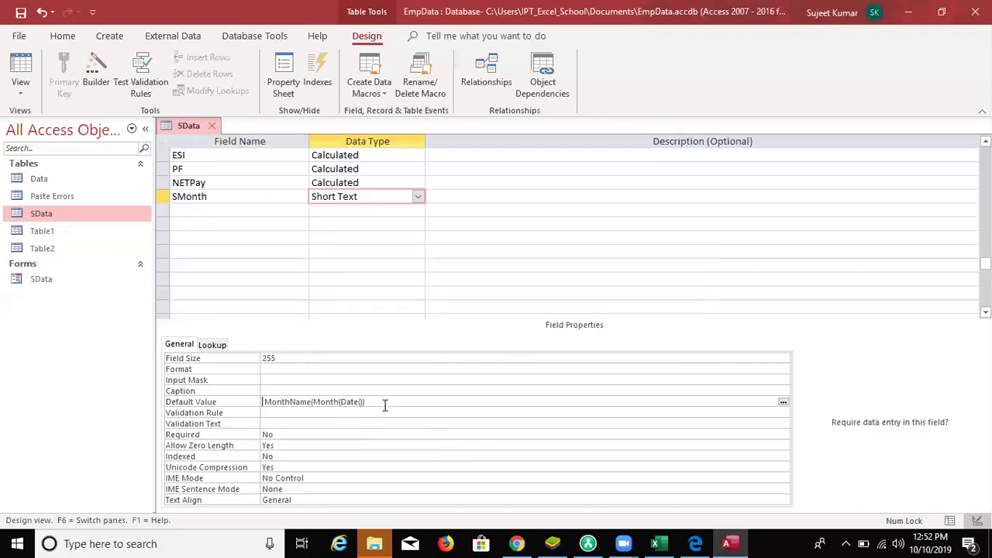
right_click(441, 403)
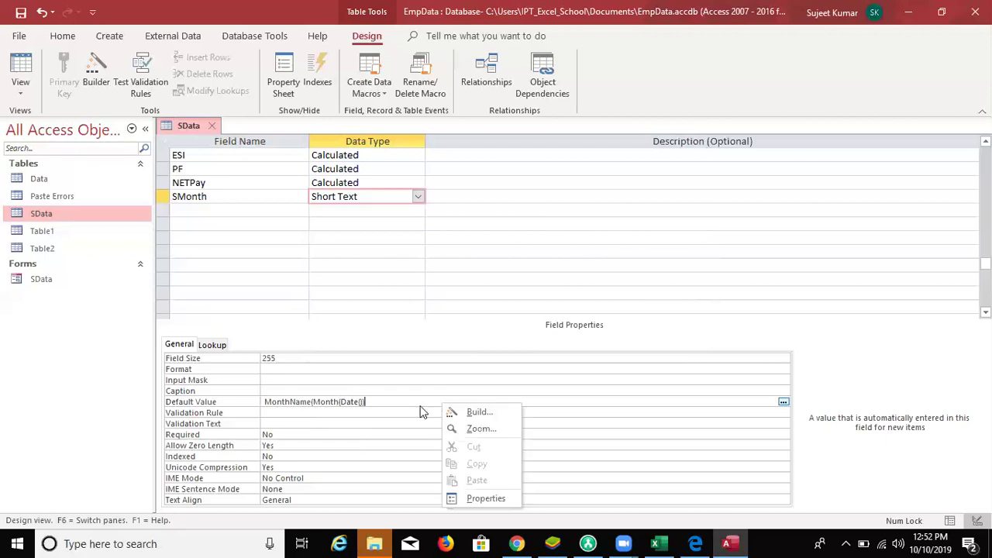
click(372, 406)
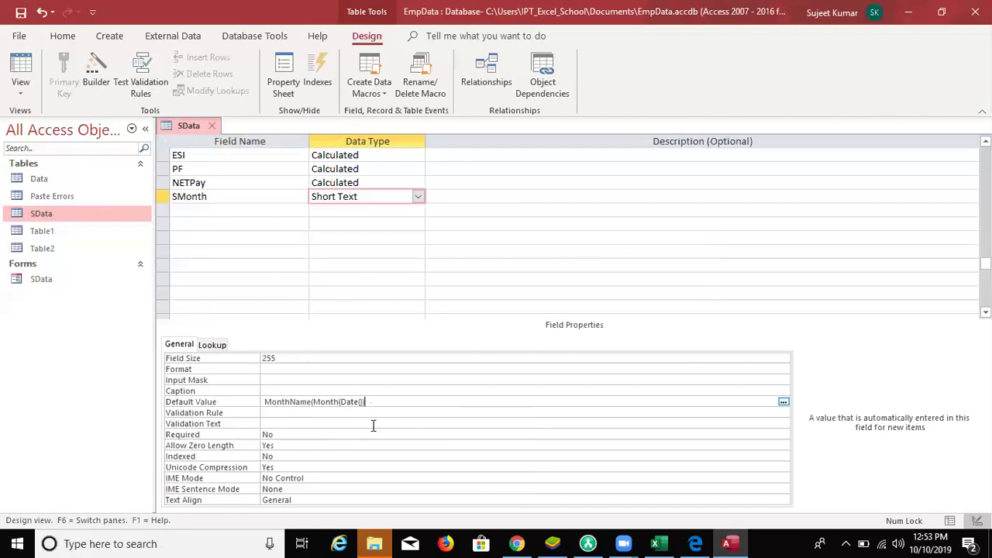
key(Down)
key(Down)
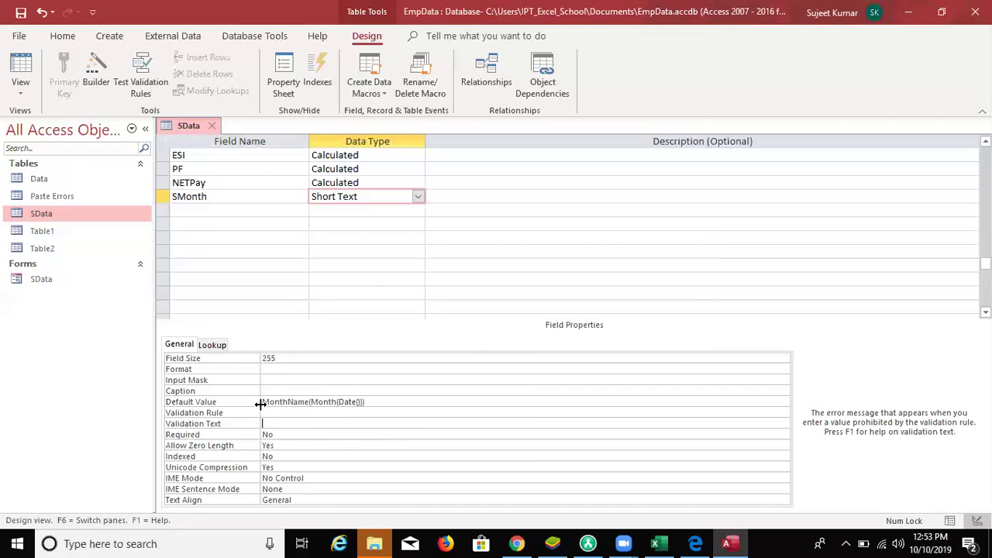
click(265, 403)
text(=)
key(Down)
key(Down)
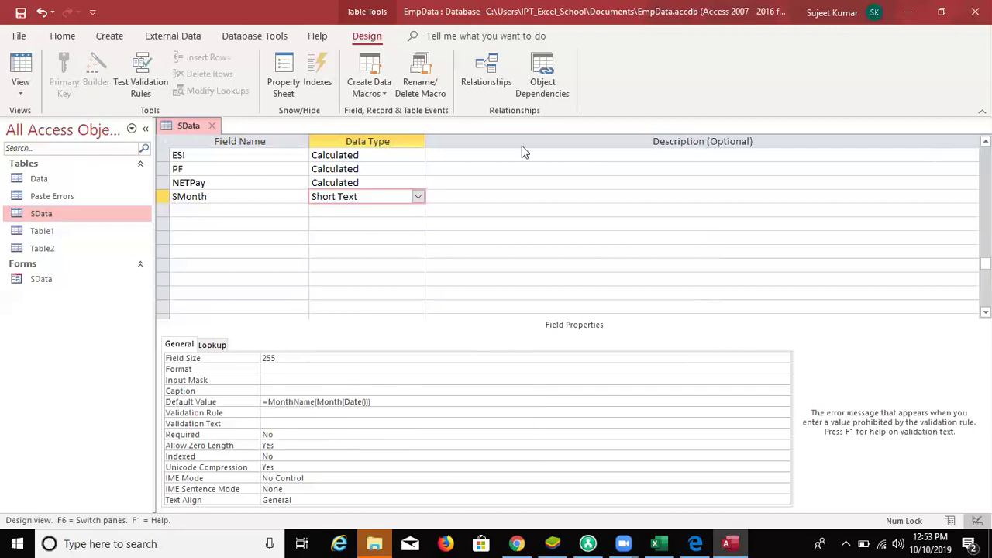
click(212, 126)
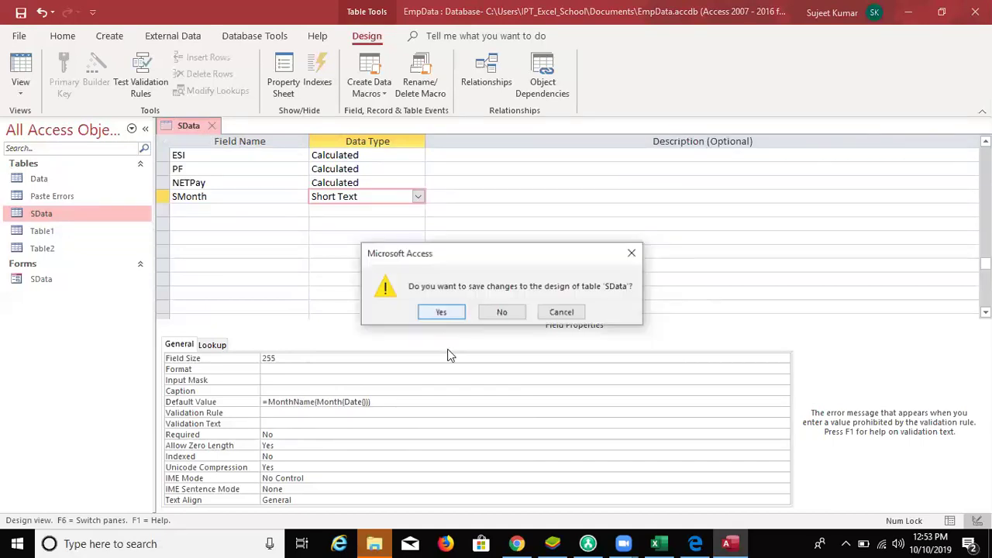
- Save the SData design and open its records, showing the last rows with October defaults
click(442, 312)
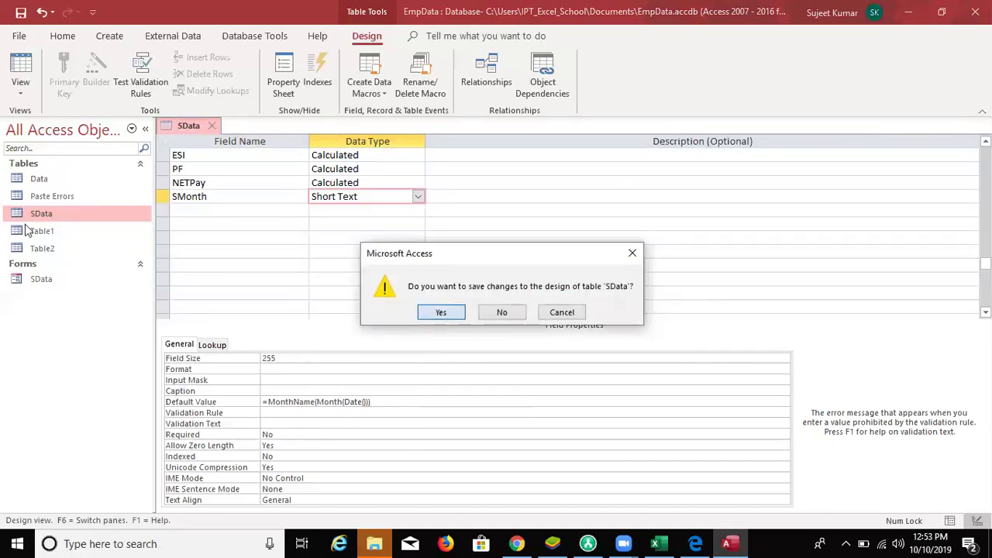
double_click(44, 213)
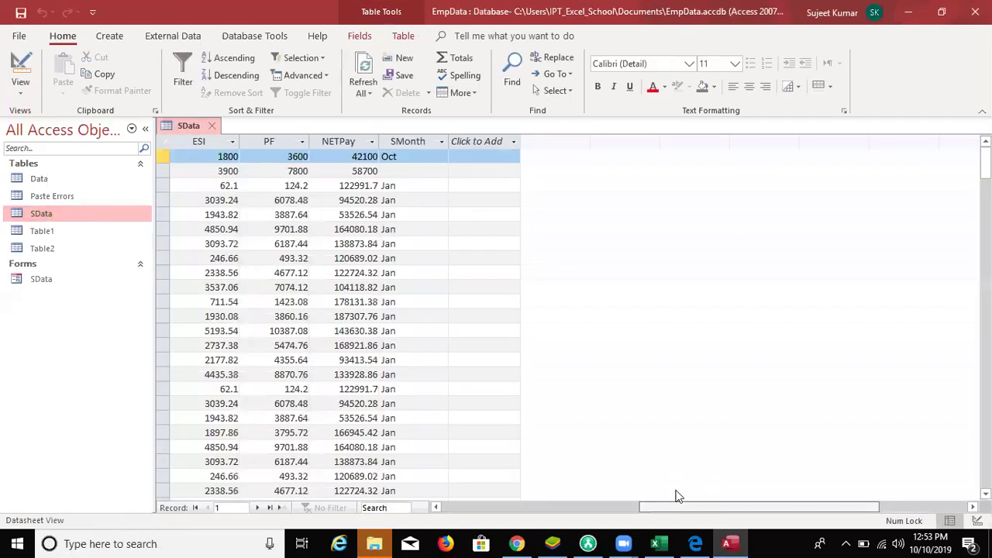
scroll(372, 317, left, 1)
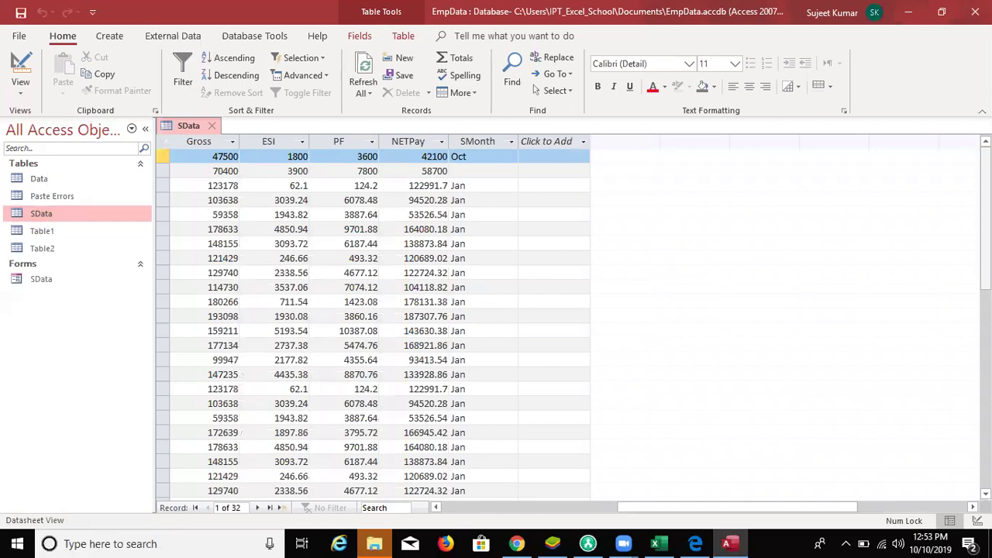
drag(985, 217, 985, 434)
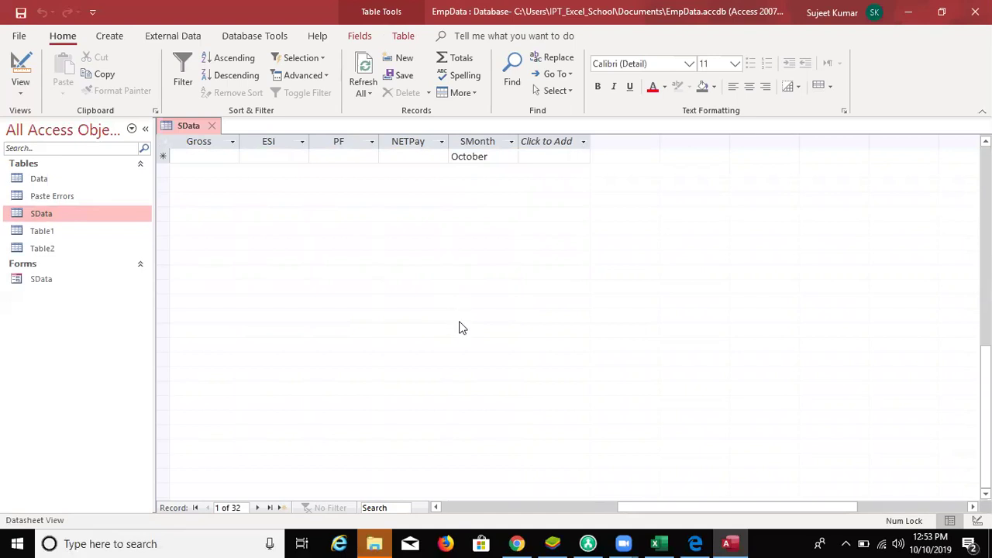
key(ctrl+v)
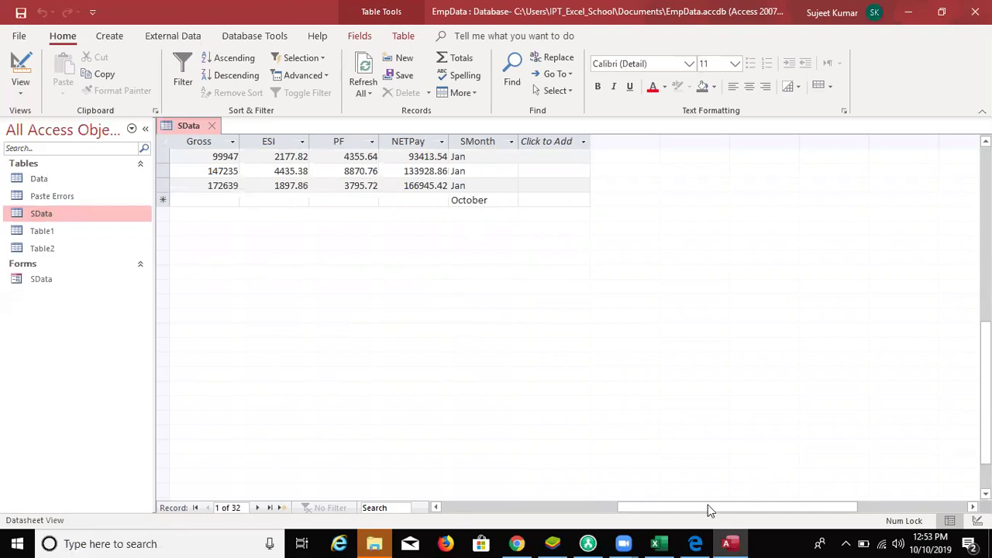
- Replace the new record's October SMonth with JAN
scroll(656, 496, left, 3)
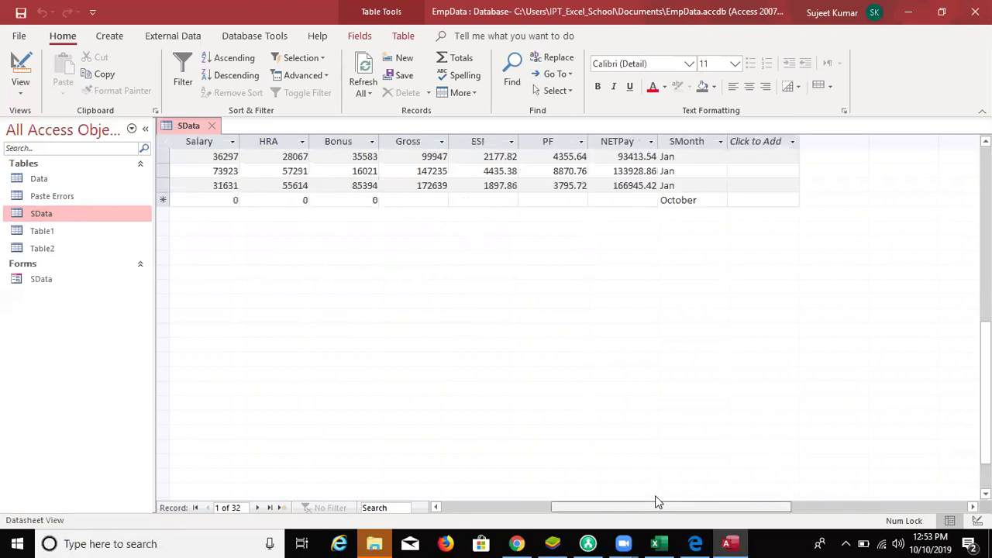
scroll(655, 497, left, 1)
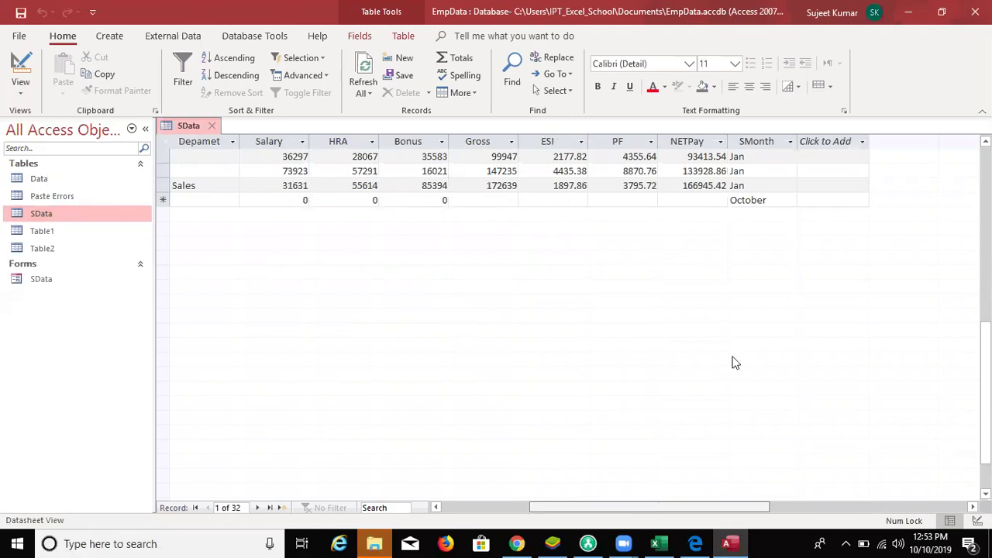
double_click(744, 200)
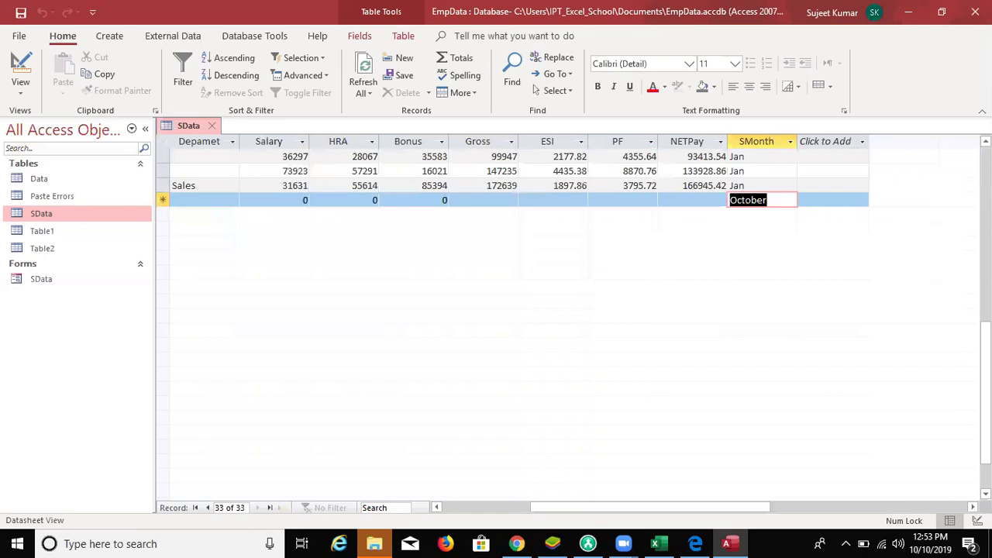
text(JAN)
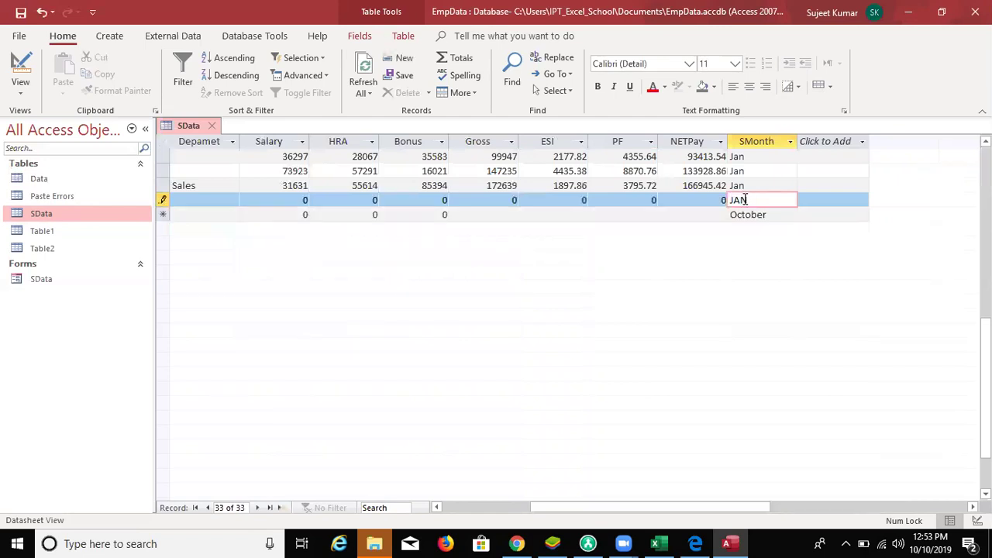